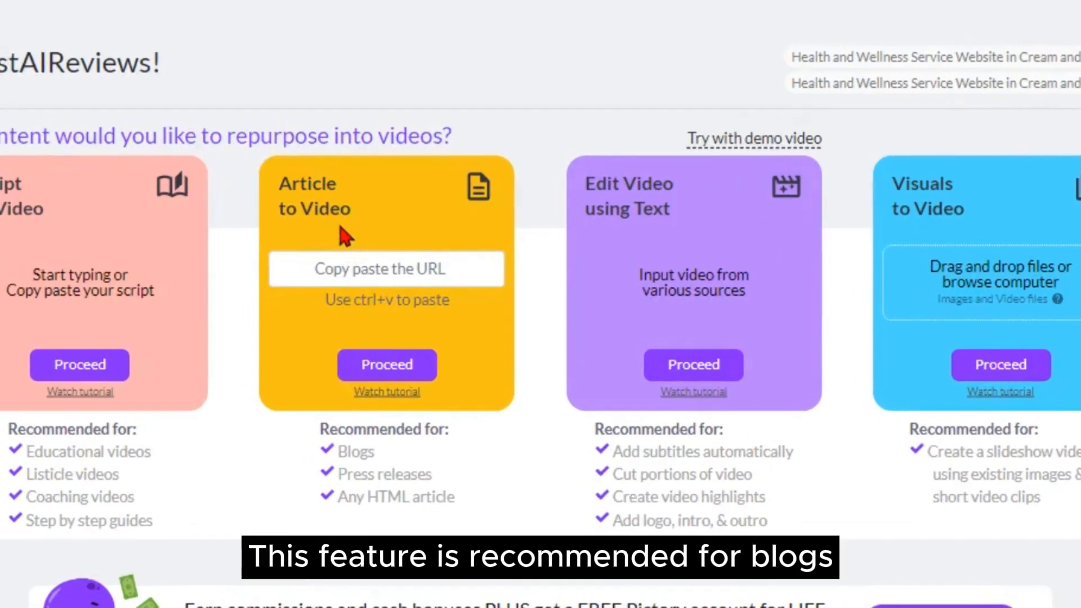
# - Copy the URL of the Home Recipe vs. Fast Food blog page and submit it for Article to Video conversion
pyautogui.scroll(-1, 388, 360)
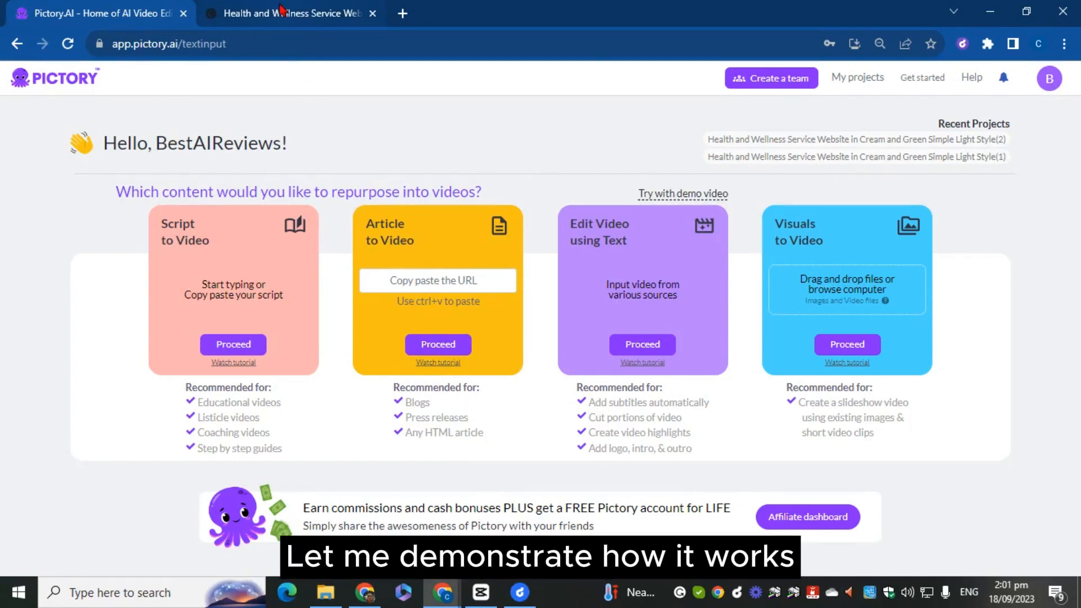
pyautogui.click(280, 10)
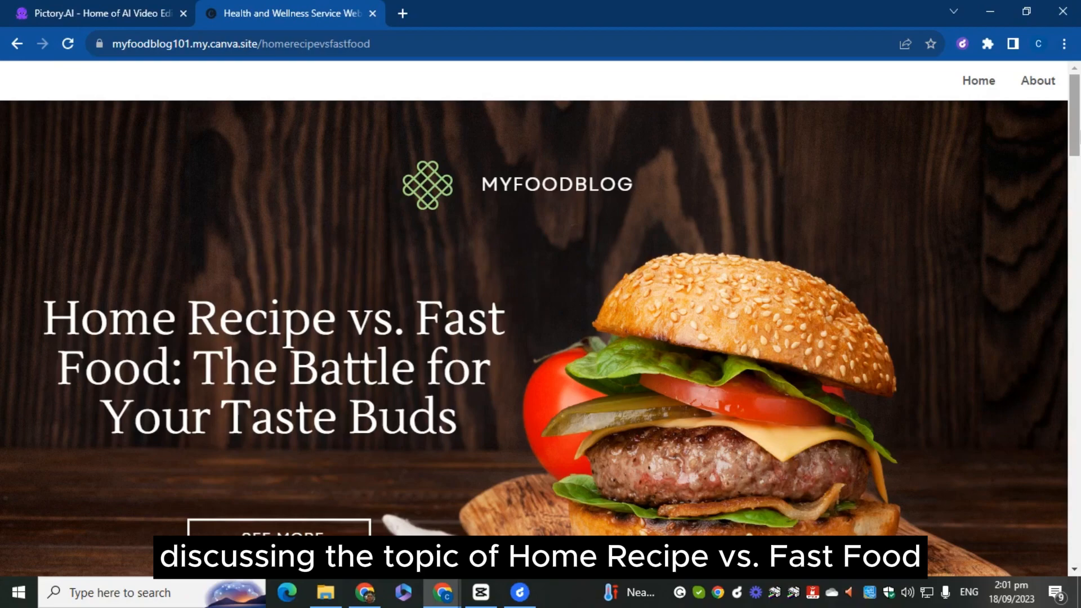
pyautogui.scroll(-15, 540, 337)
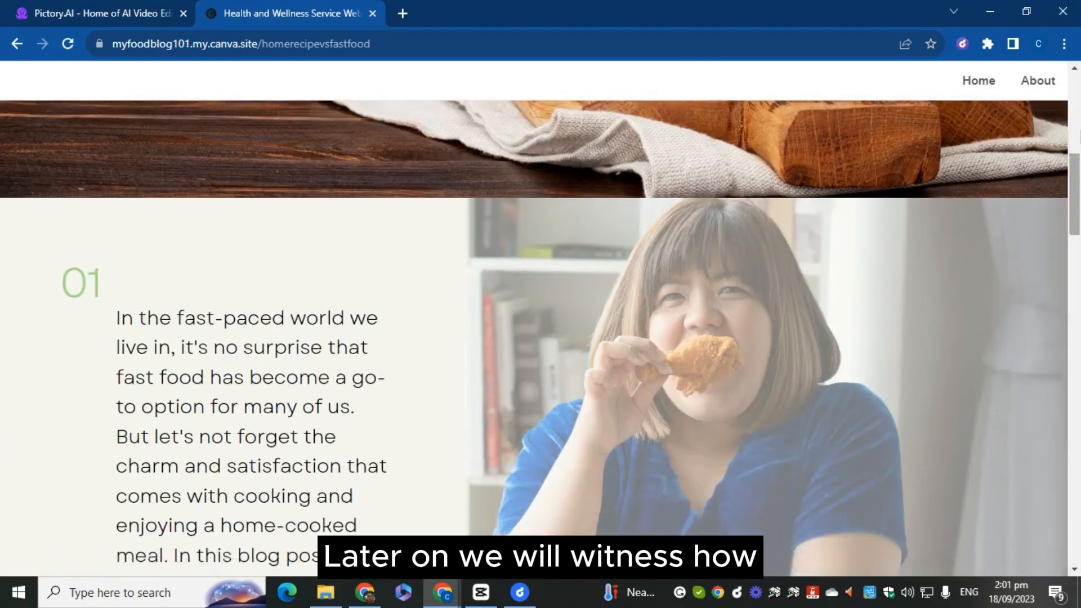
pyautogui.scroll(-20, 540, 337)
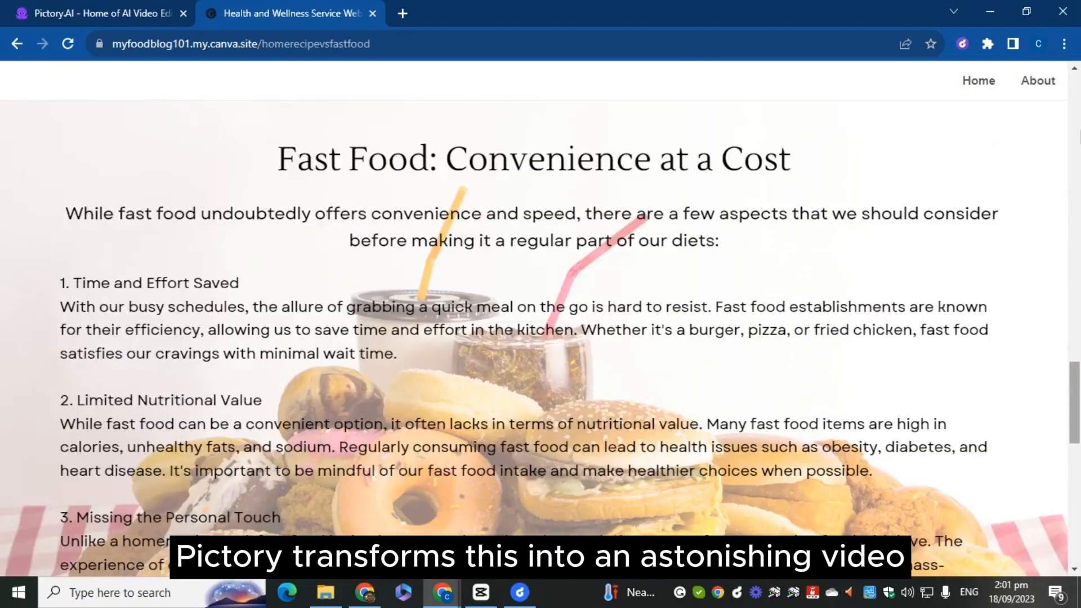
pyautogui.scroll(-7, 943, 134)
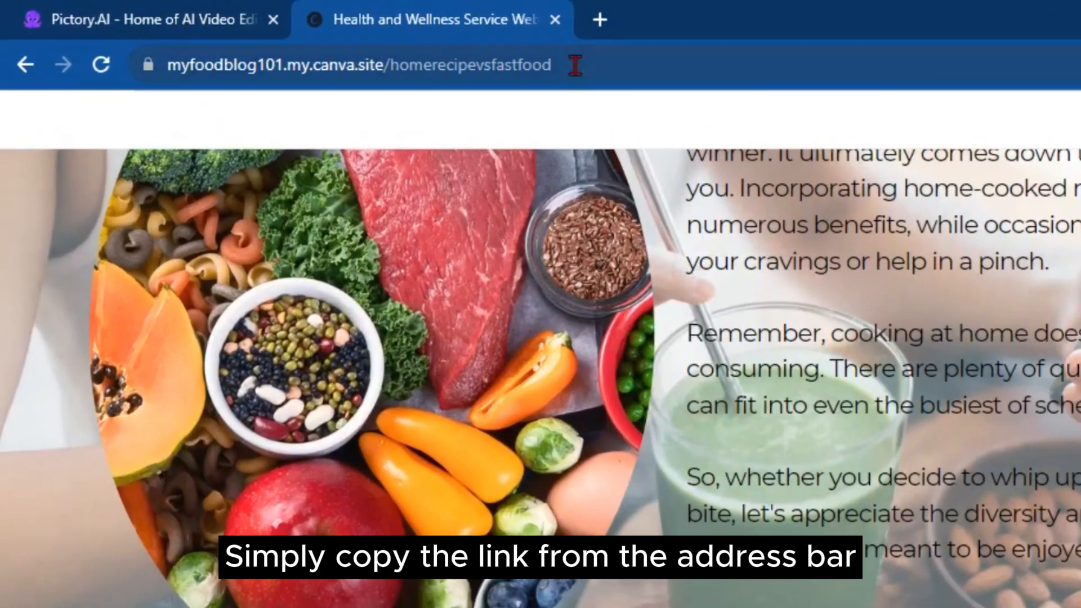
pyautogui.click(386, 44)
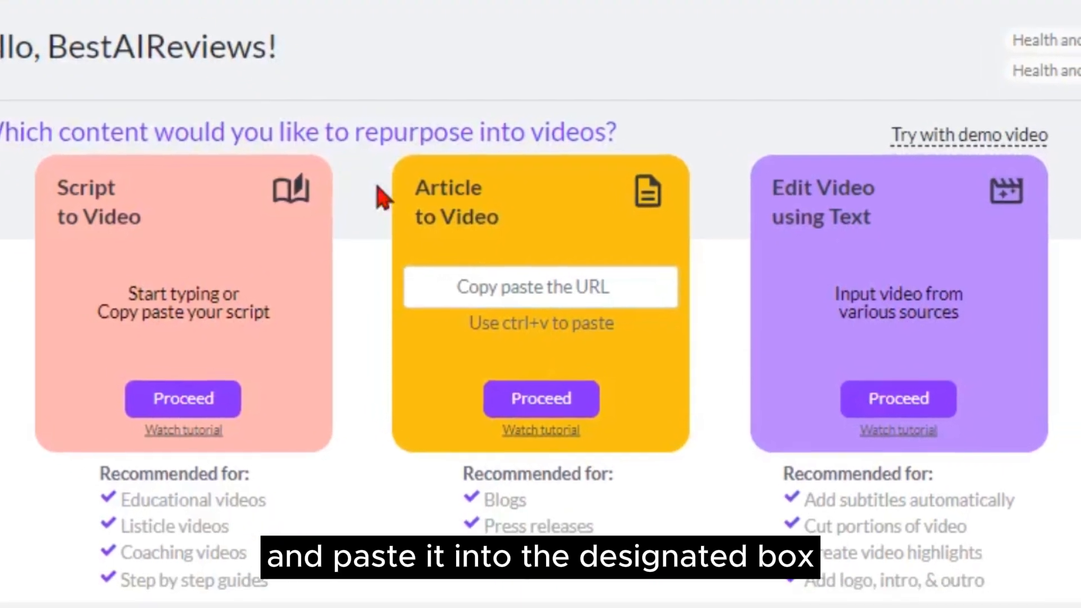
pyautogui.click(545, 292)
pyautogui.hotkey('ctrl', 'v')
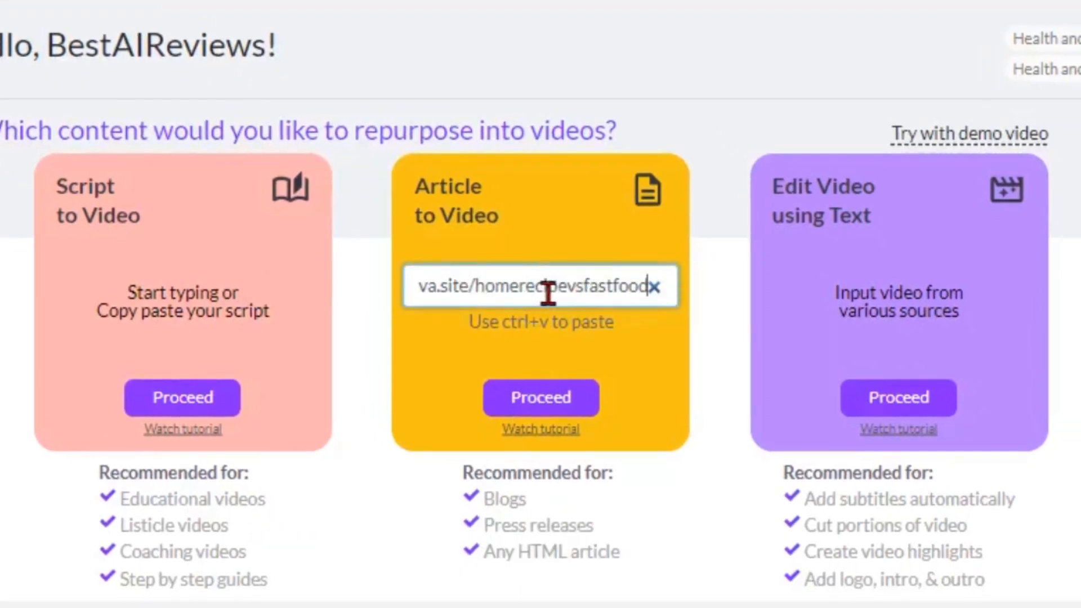
pyautogui.click(569, 384)
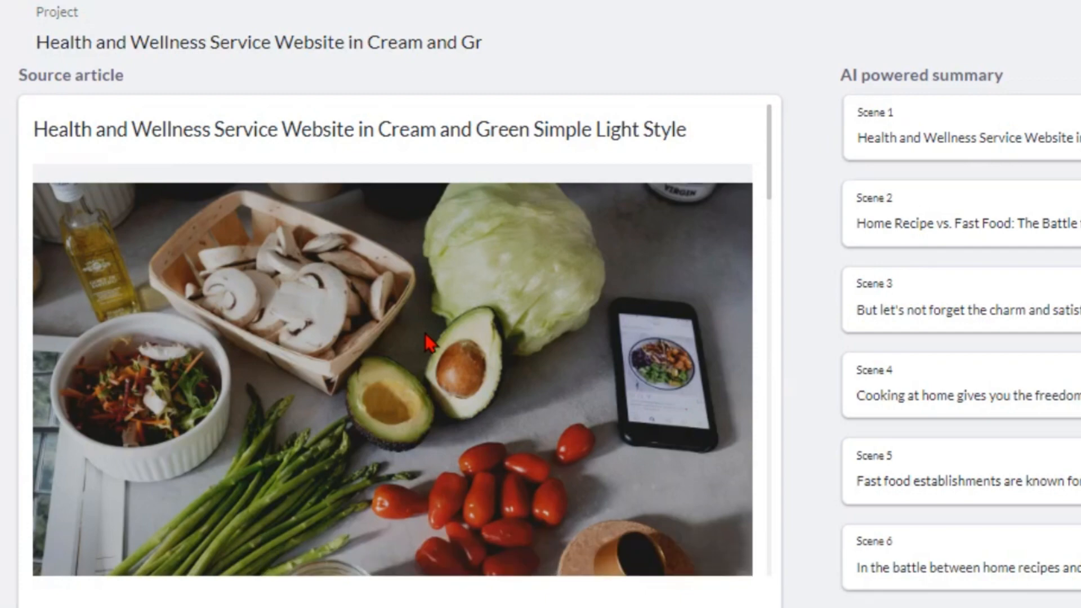
# - Add "Health and Nutrition", "Customization and Creativity" and the sentence "When you cook at home, you have complete control..." as scenes from the source article
pyautogui.scroll(-10, 426, 342)
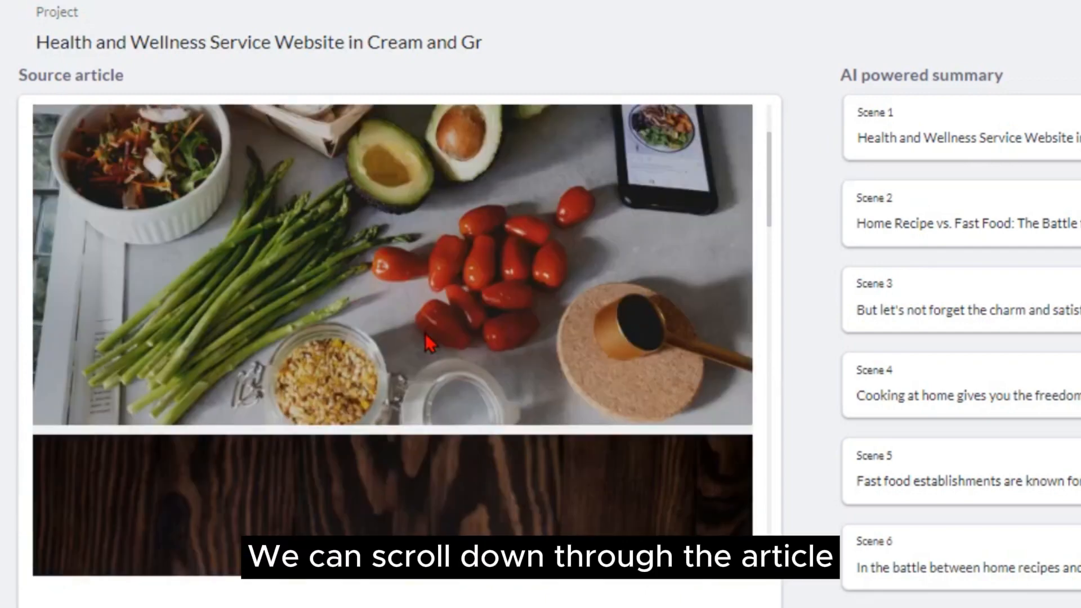
pyautogui.scroll(-10, 427, 342)
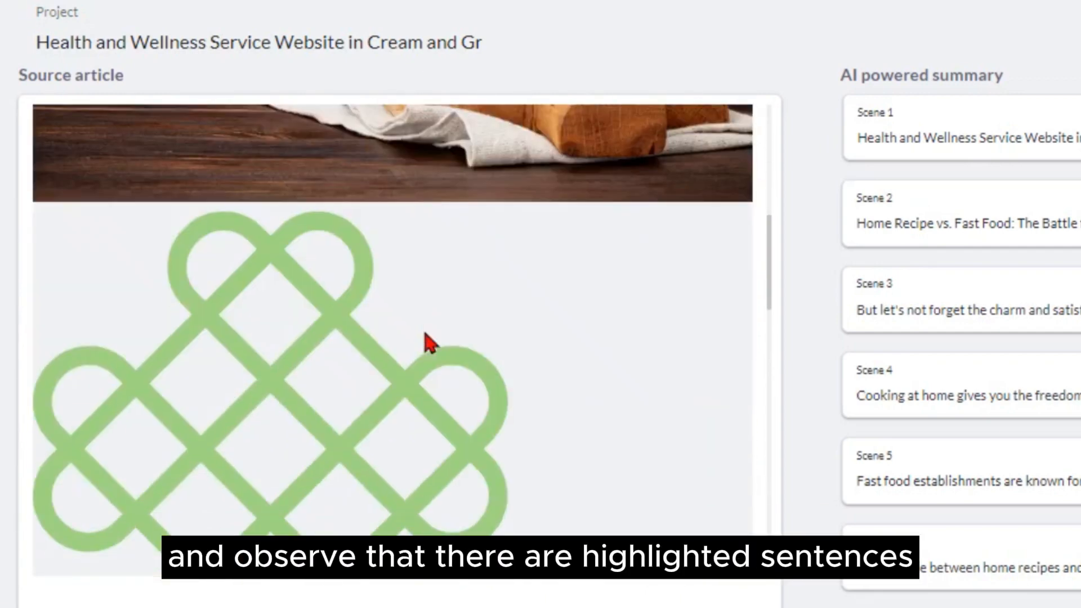
pyautogui.scroll(-3, 426, 342)
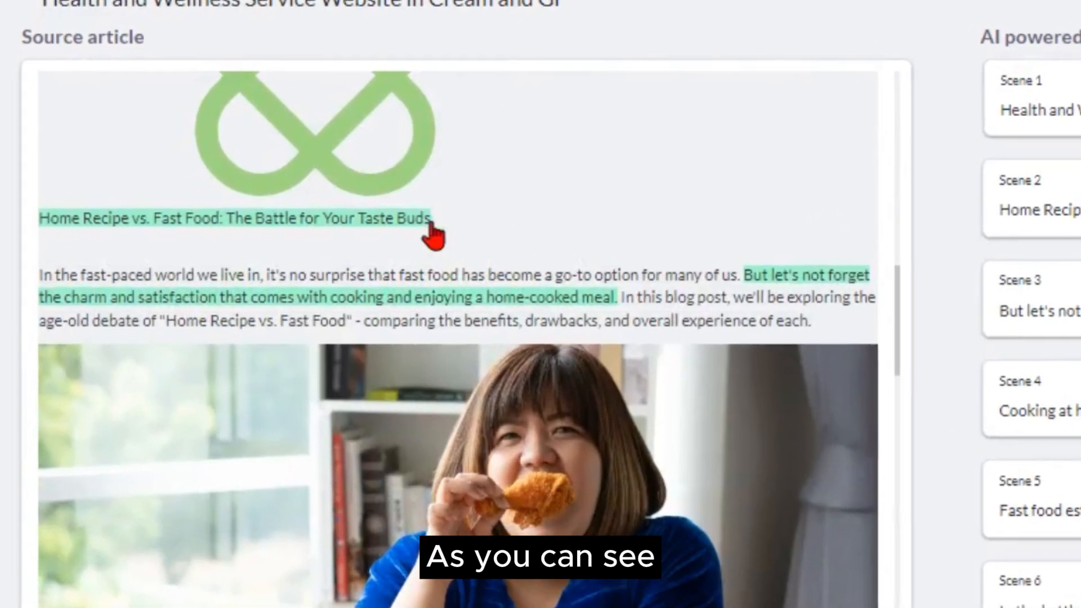
pyautogui.moveTo(427, 226)
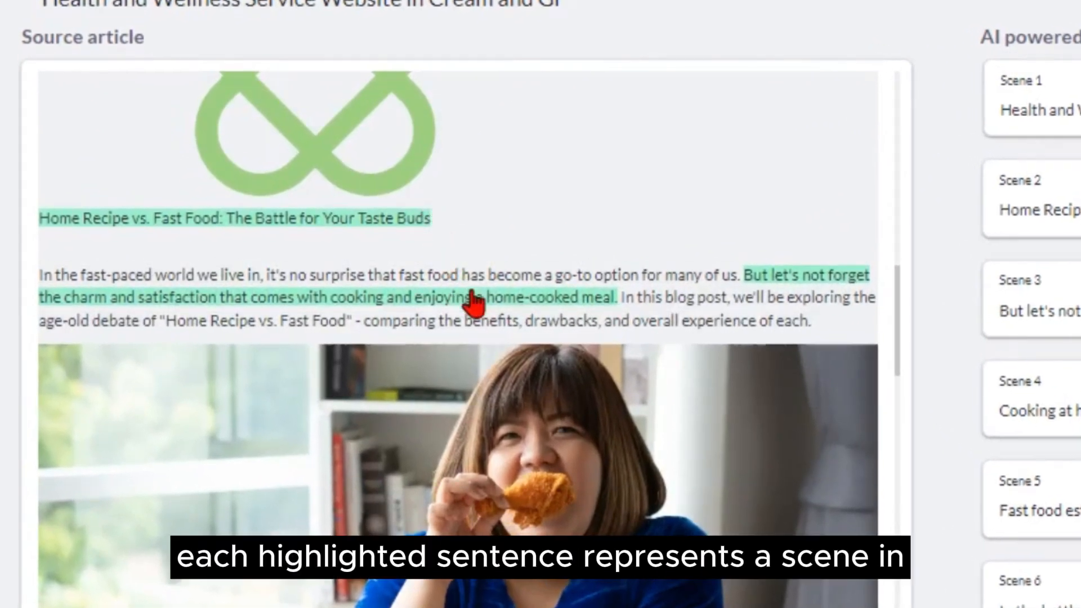
pyautogui.moveTo(480, 306)
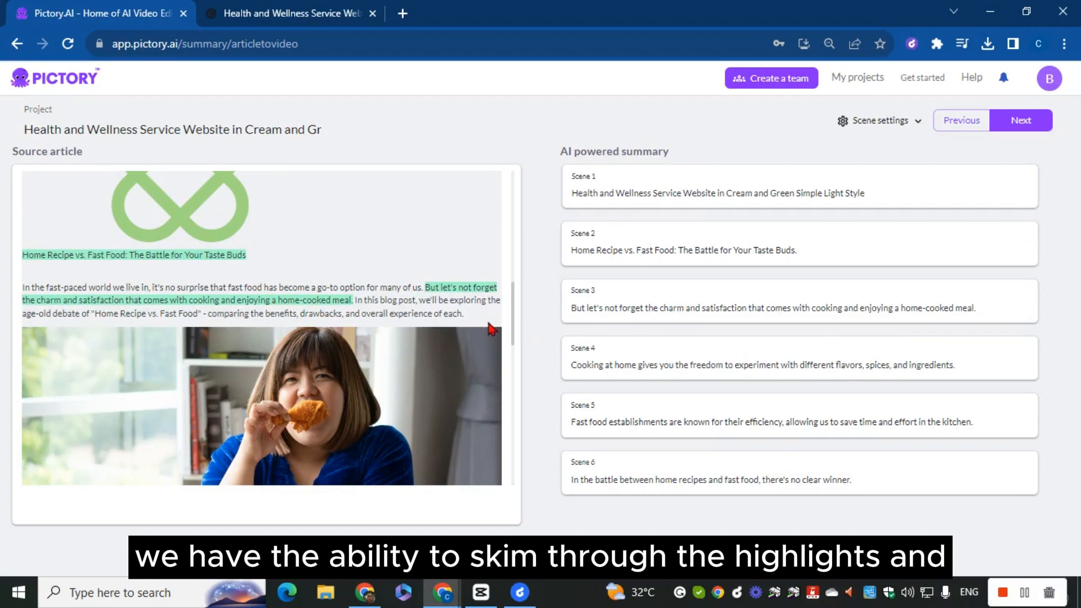
pyautogui.scroll(-4, 497, 332)
pyautogui.scroll(-10, 497, 332)
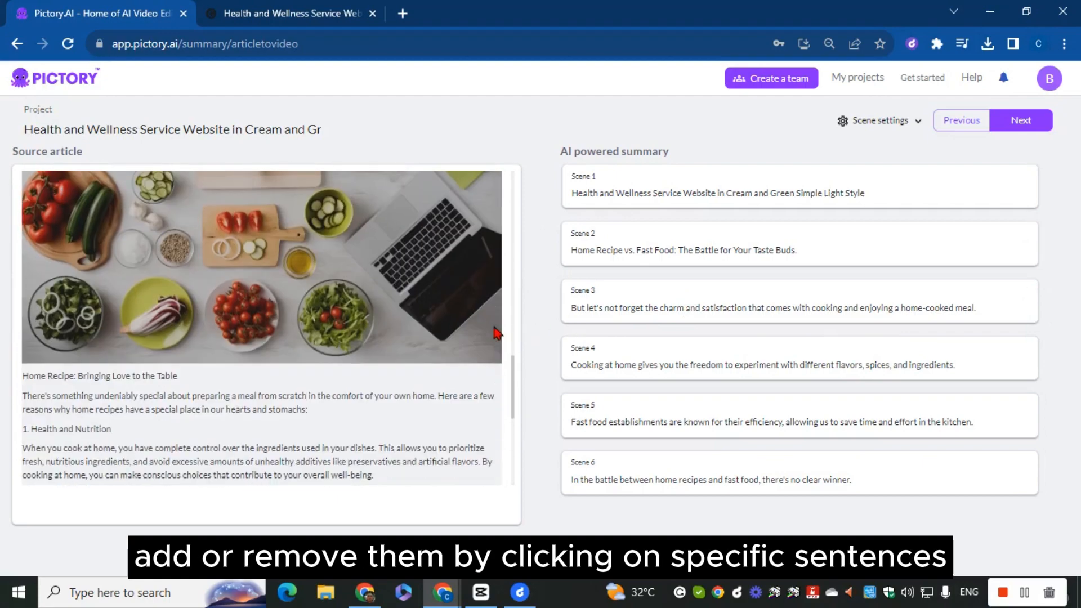
pyautogui.scroll(3, 496, 332)
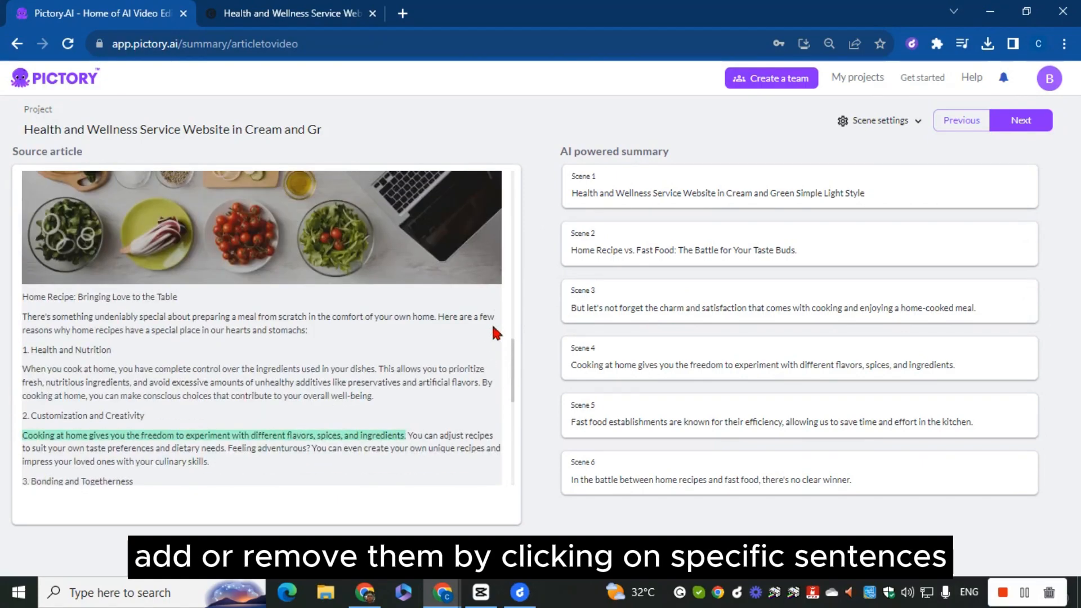
pyautogui.click(90, 351)
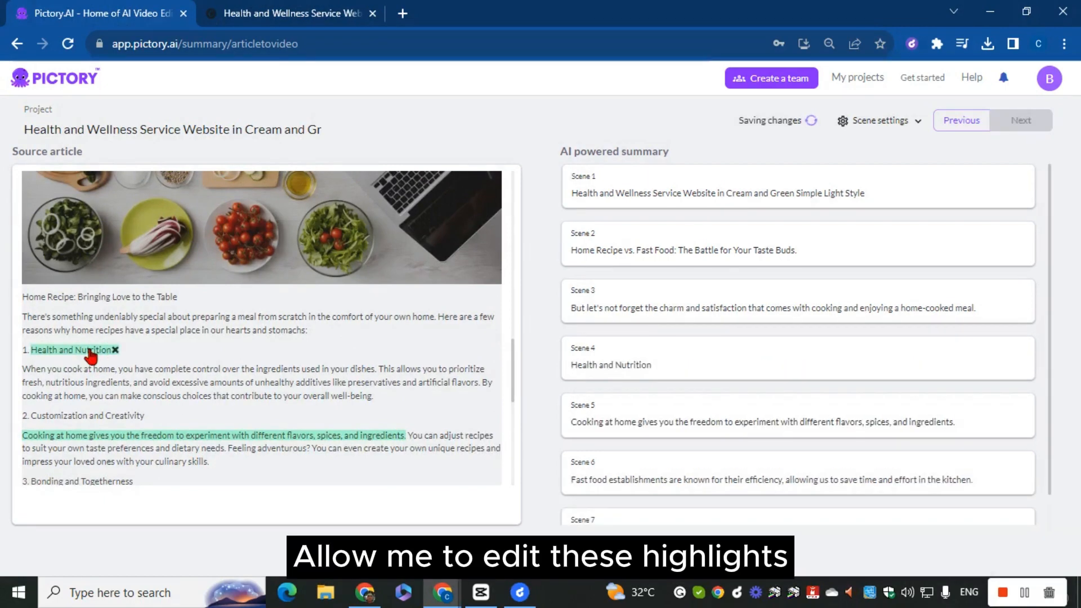
pyautogui.click(123, 418)
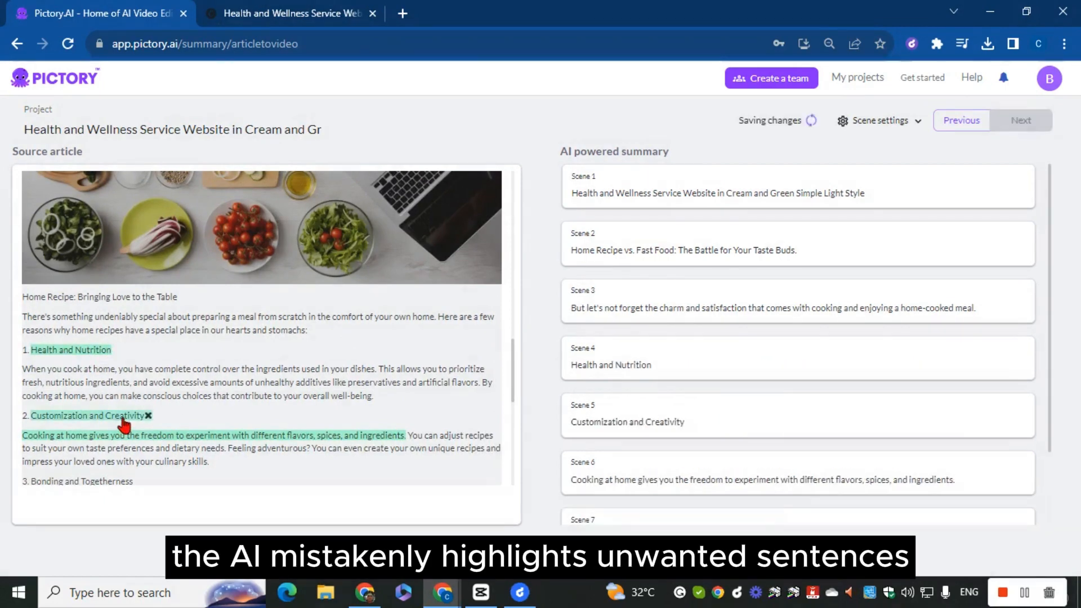
pyautogui.click(123, 371)
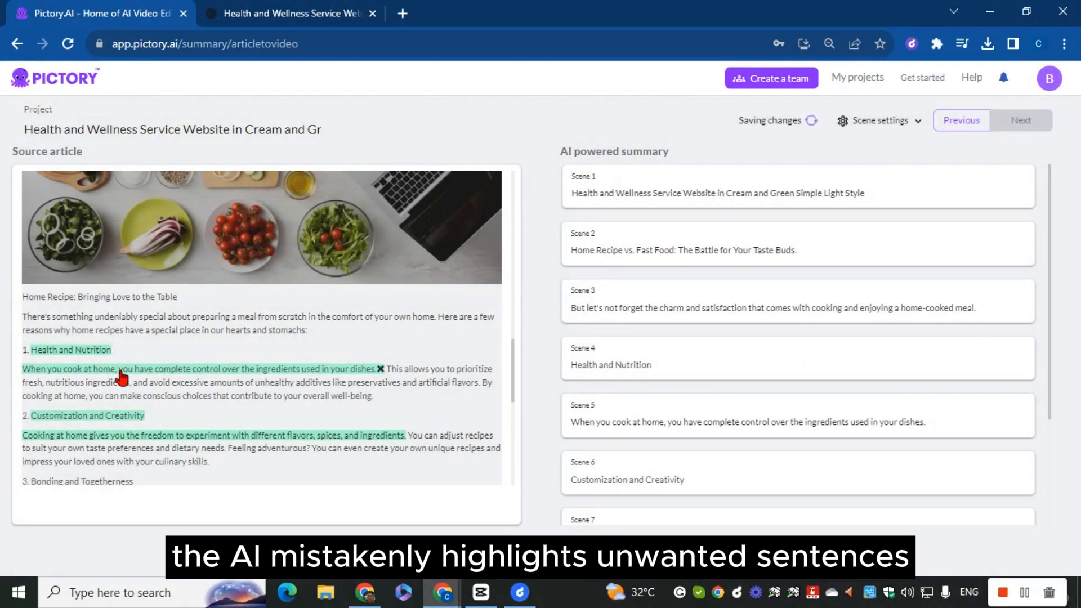
# - Look over the remaining article highlights and scene settings, and continue from the summary to template selection
pyautogui.scroll(-3, 121, 377)
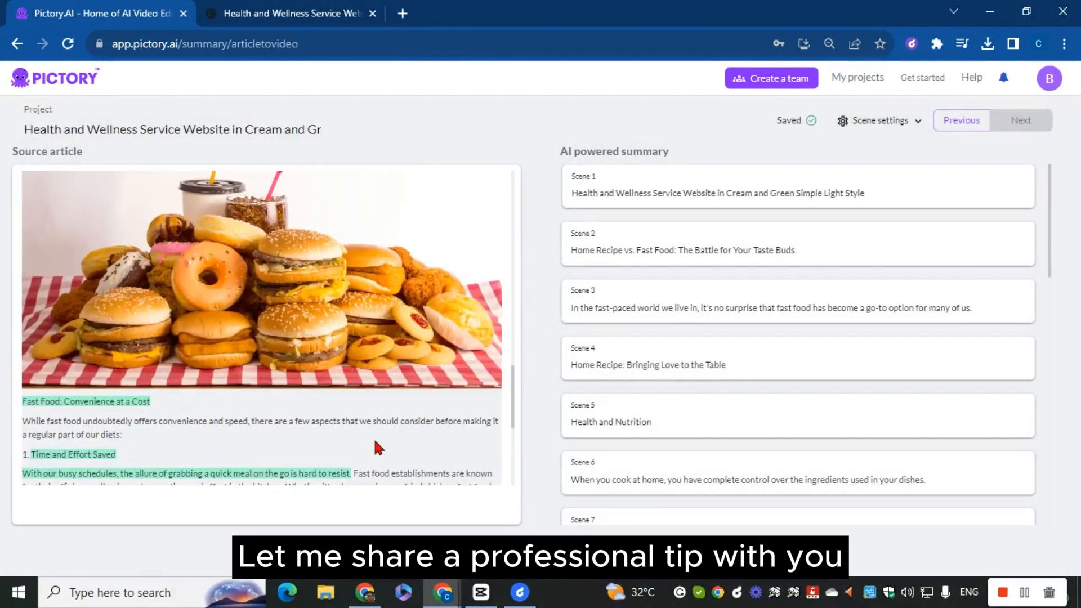
pyautogui.scroll(15, 375, 438)
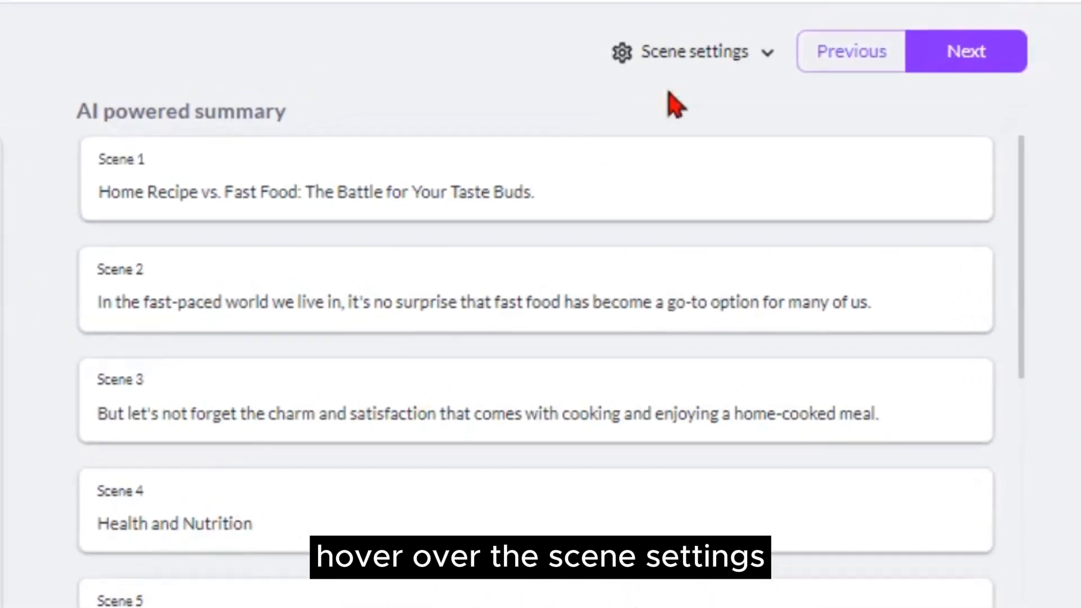
pyautogui.moveTo(822, 36)
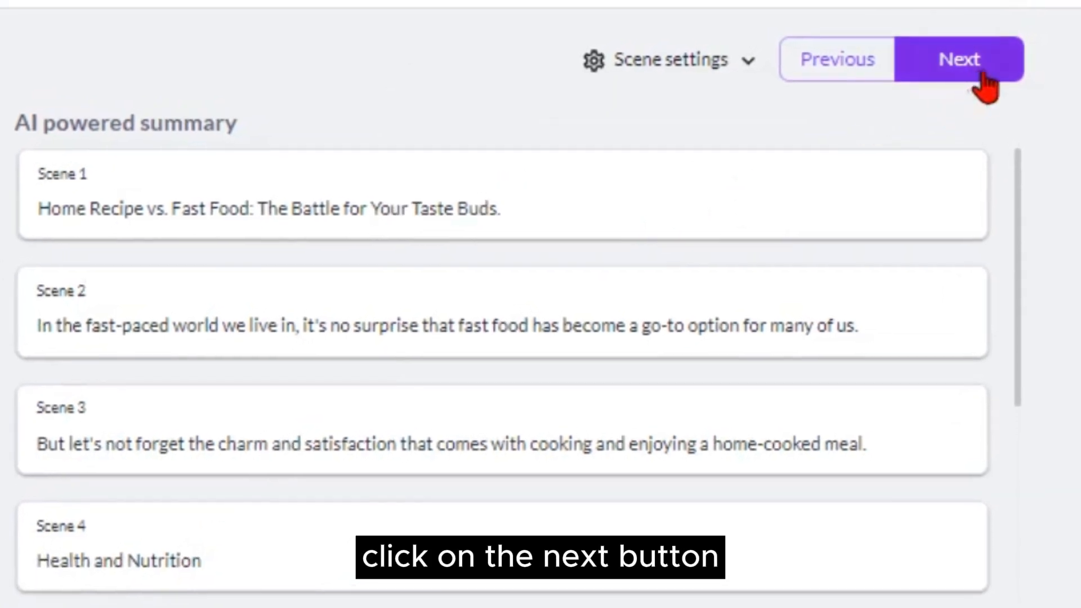
pyautogui.click(983, 74)
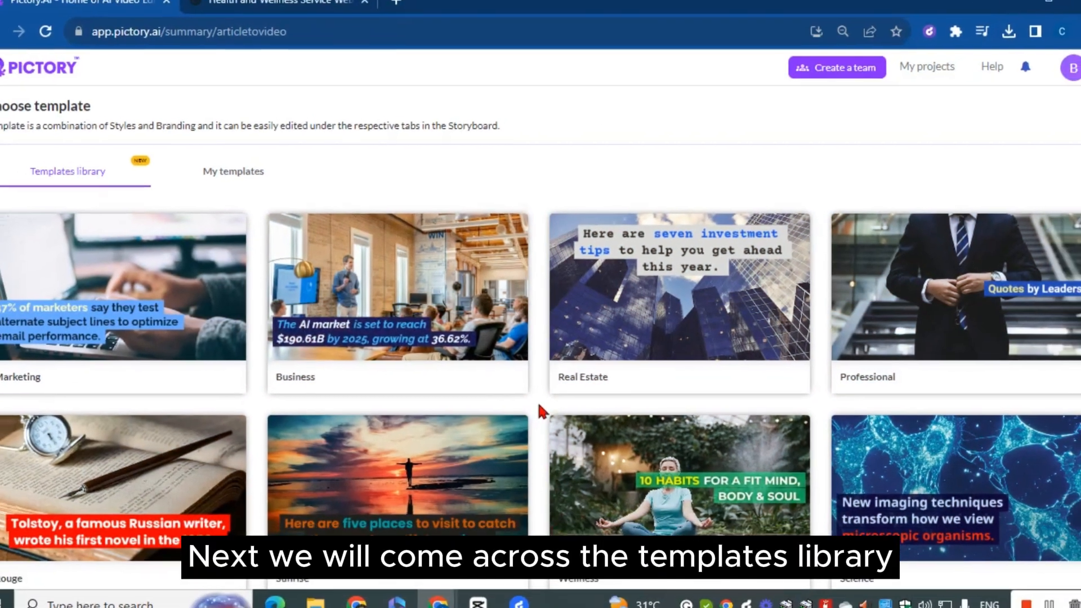
# - Browse the templates library and apply the Travel template with the 16:9 aspect ratio
pyautogui.scroll(-7, 539, 404)
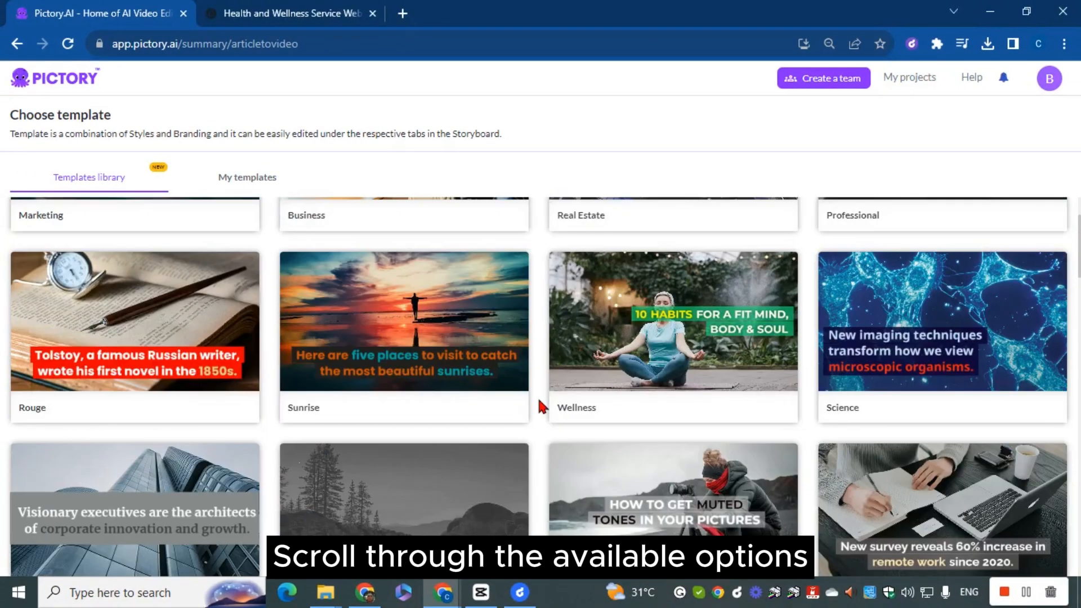
pyautogui.scroll(-15, 539, 404)
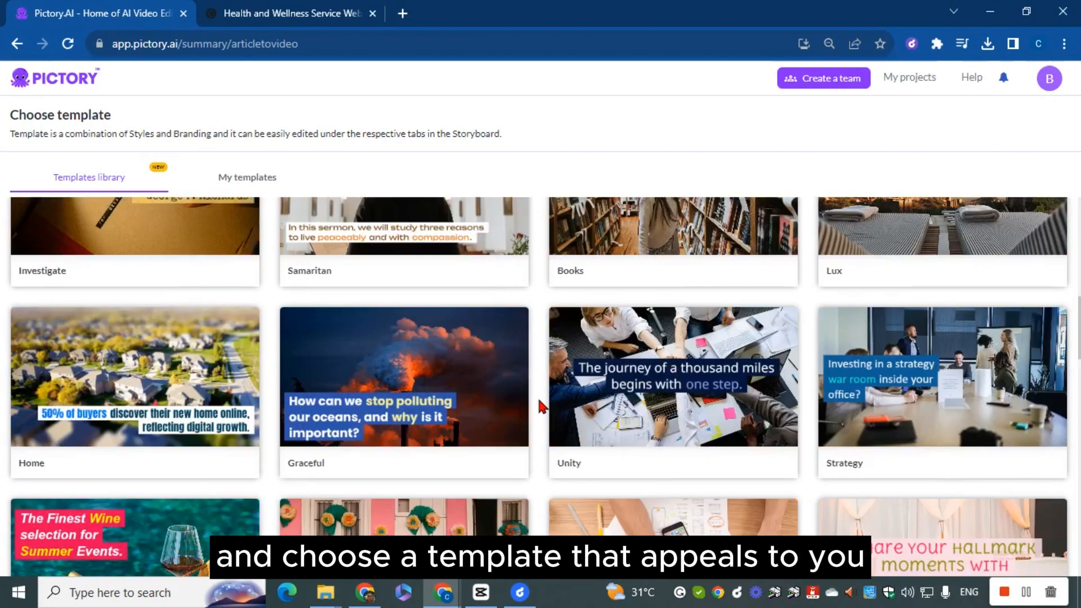
pyautogui.scroll(-10, 538, 401)
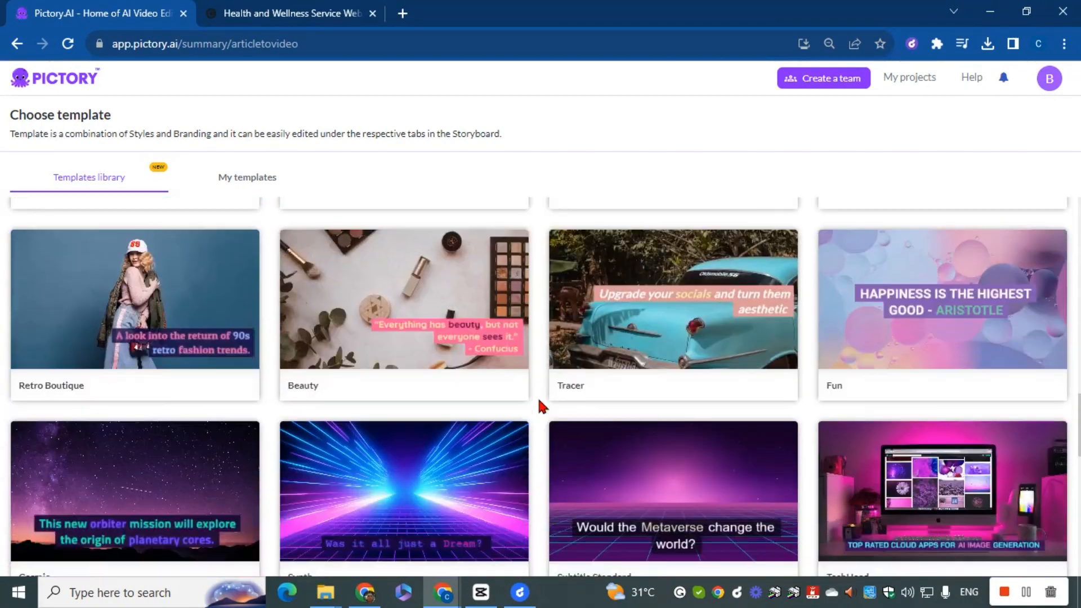
pyautogui.scroll(-8, 539, 405)
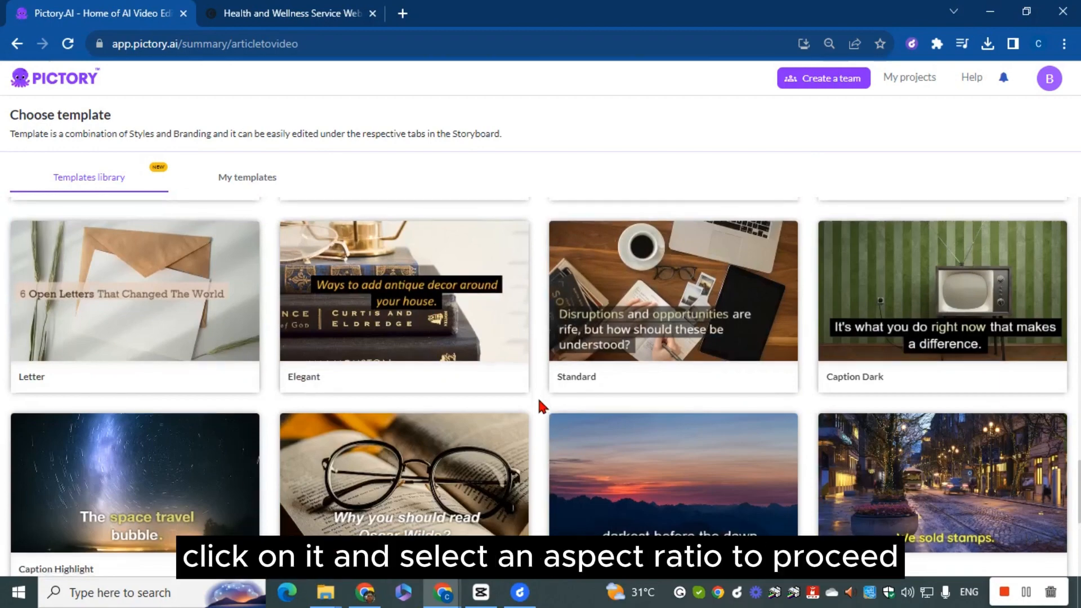
pyautogui.scroll(-3, 541, 405)
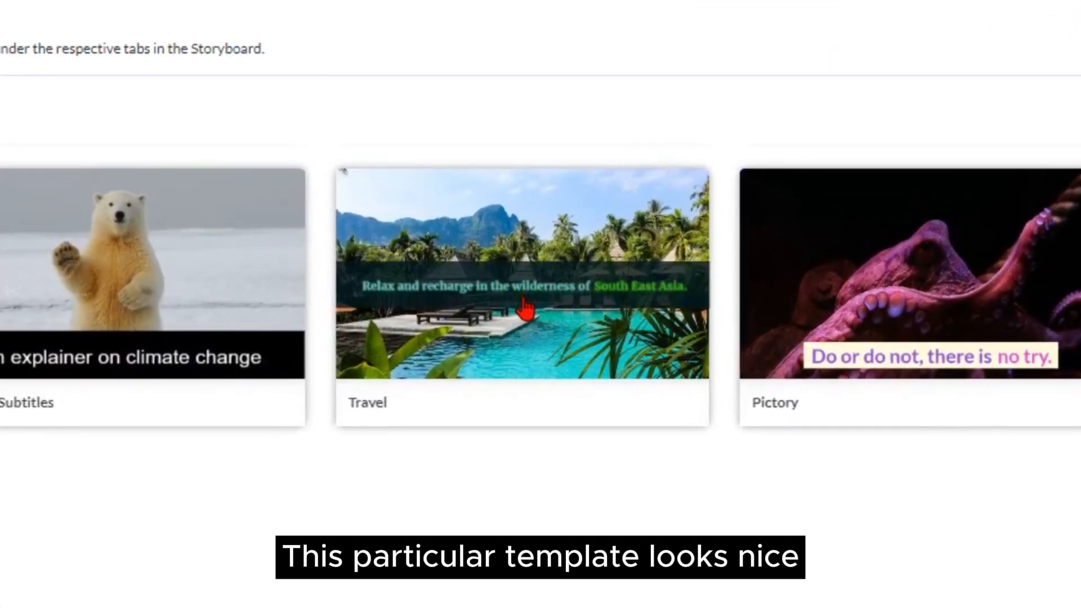
pyautogui.click(524, 299)
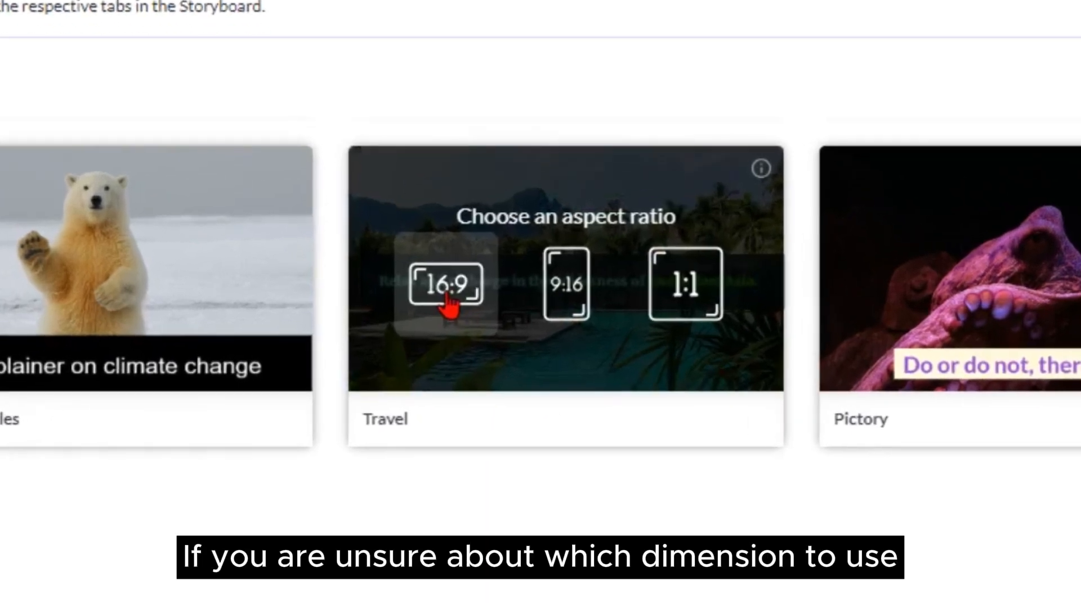
pyautogui.click(448, 299)
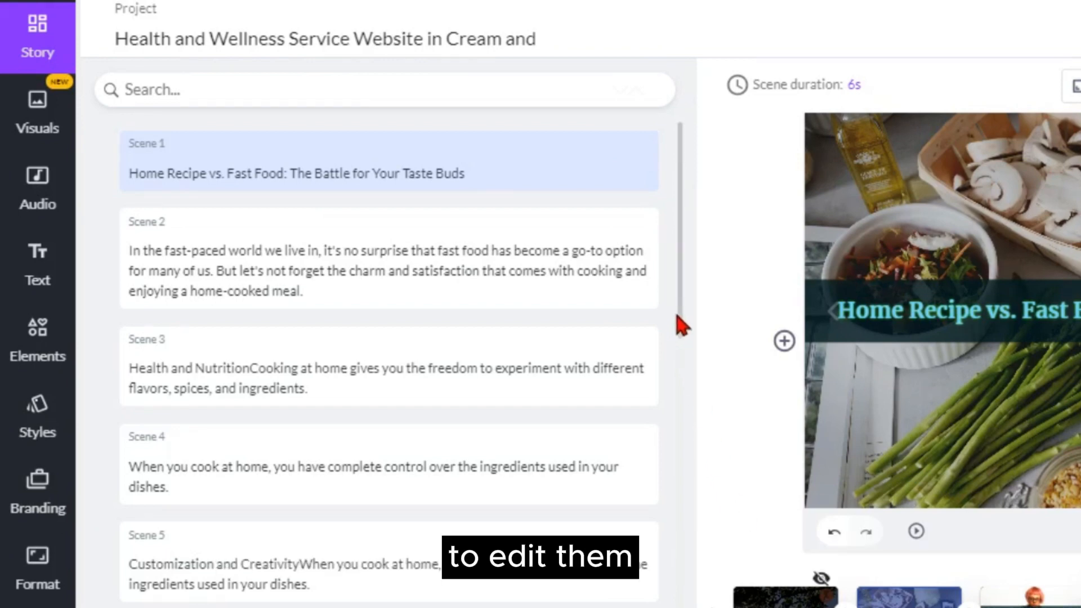
# - Break scene 1's caption into two lines before "The Battle", removing the colon, and split scene 2 after "for many of us."
pyautogui.scroll(-5, 681, 324)
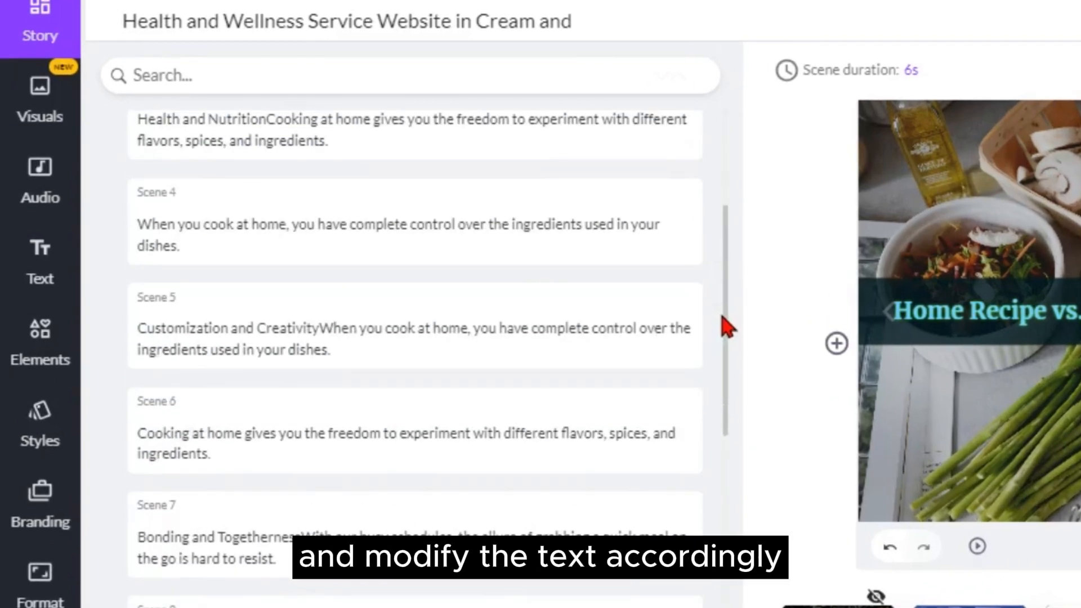
pyautogui.click(509, 327)
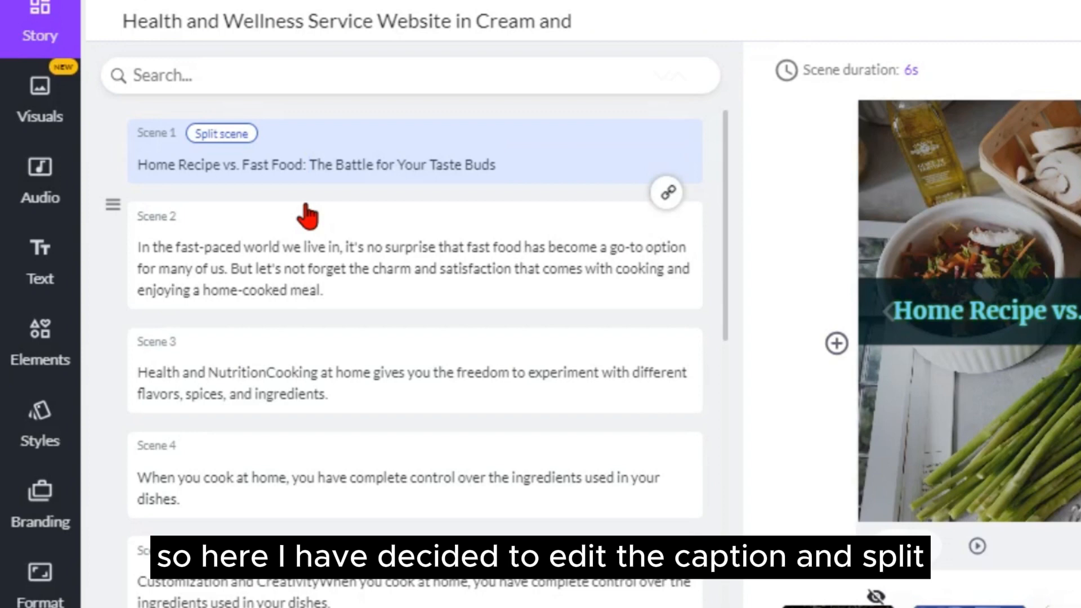
pyautogui.press('BackSpace')
pyautogui.press('BackSpace')
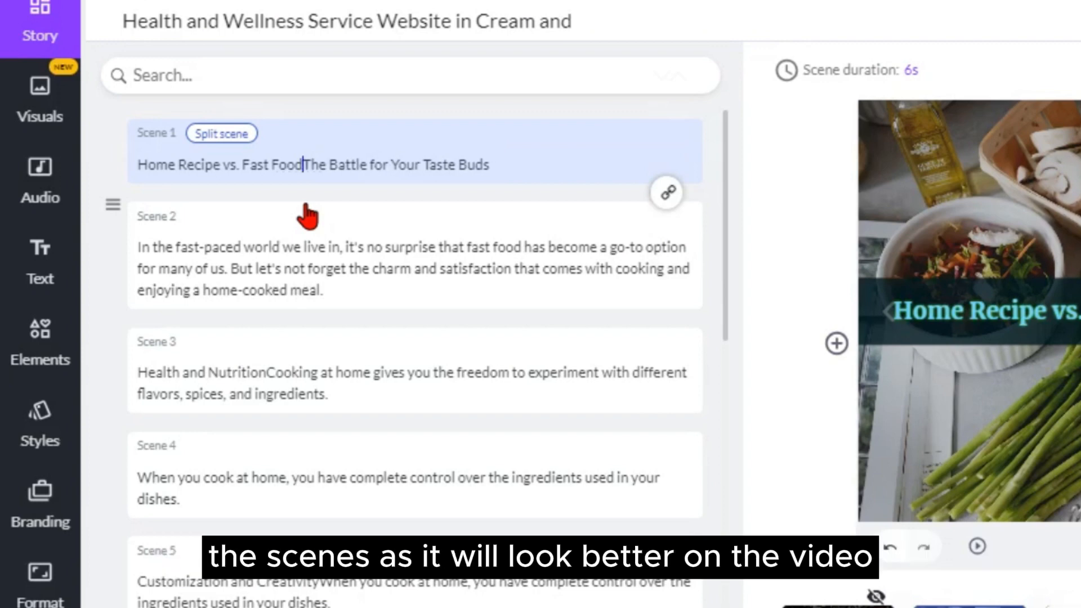
pyautogui.press('Return')
pyautogui.click(229, 290)
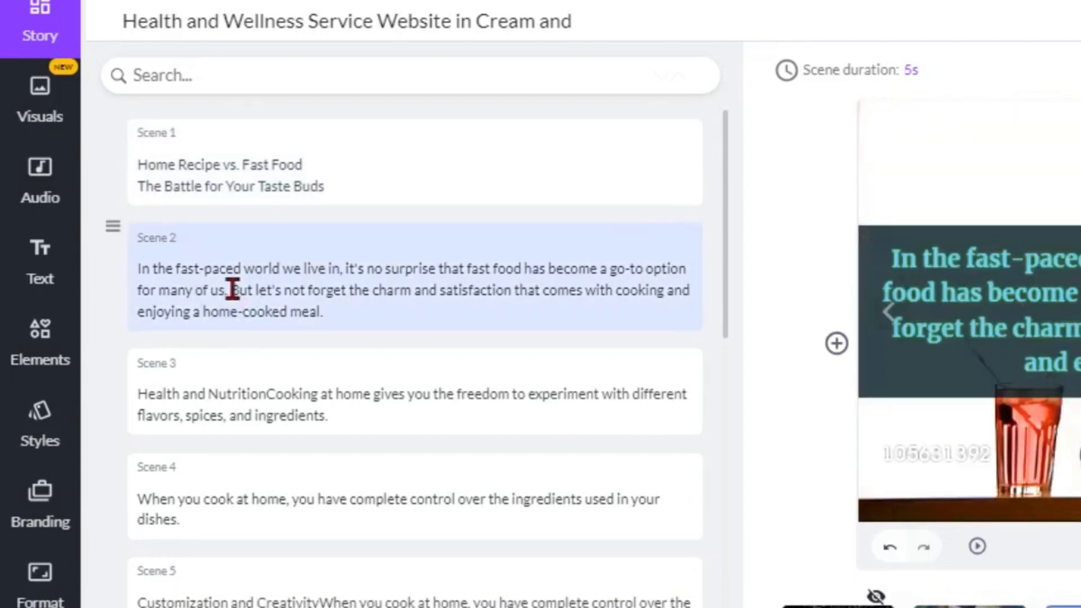
pyautogui.click(228, 289)
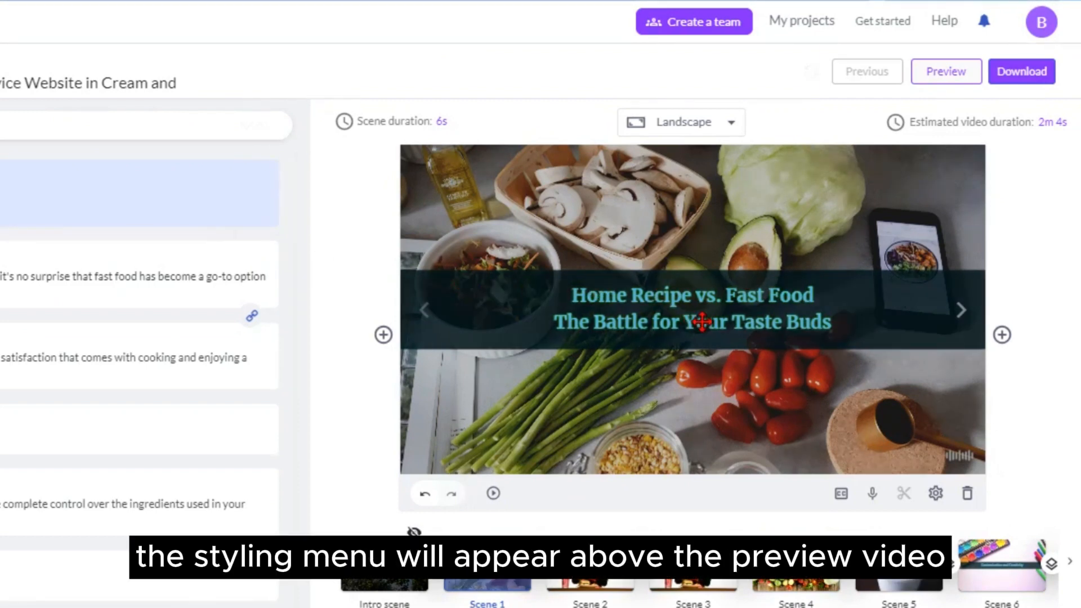
# - Change scene 1's caption to the Dancing Script font and enlarge its text size
pyautogui.click(702, 322)
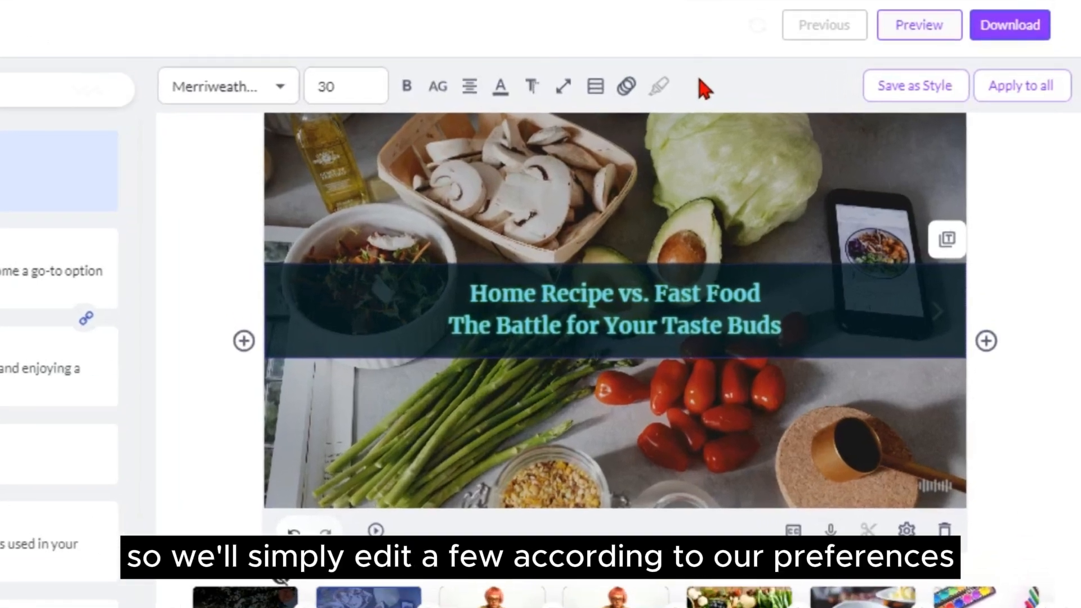
pyautogui.click(285, 88)
pyautogui.scroll(-5, 253, 212)
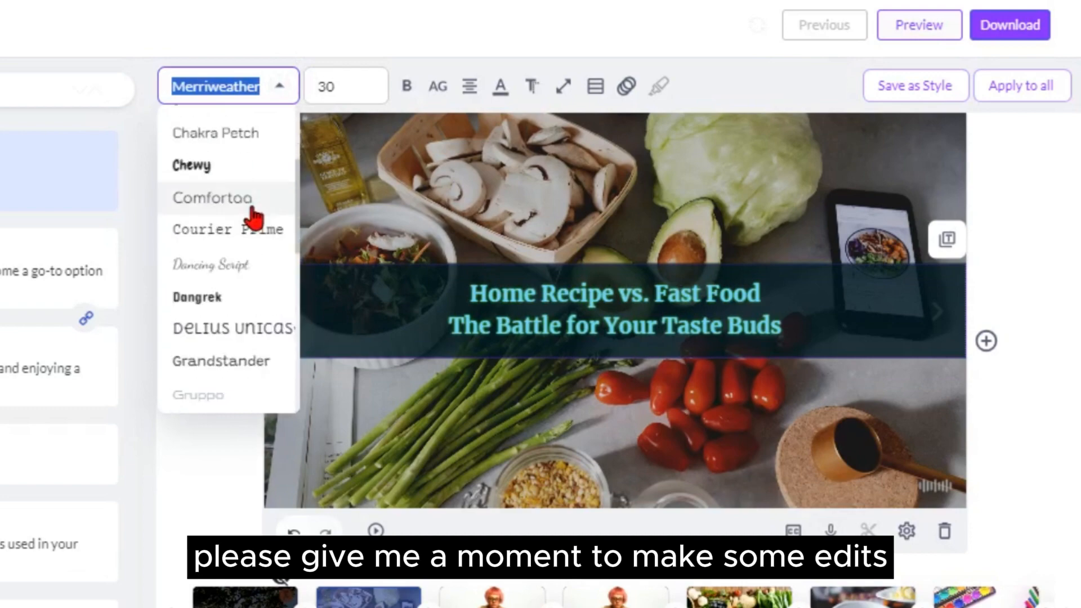
pyautogui.click(237, 276)
pyautogui.click(350, 89)
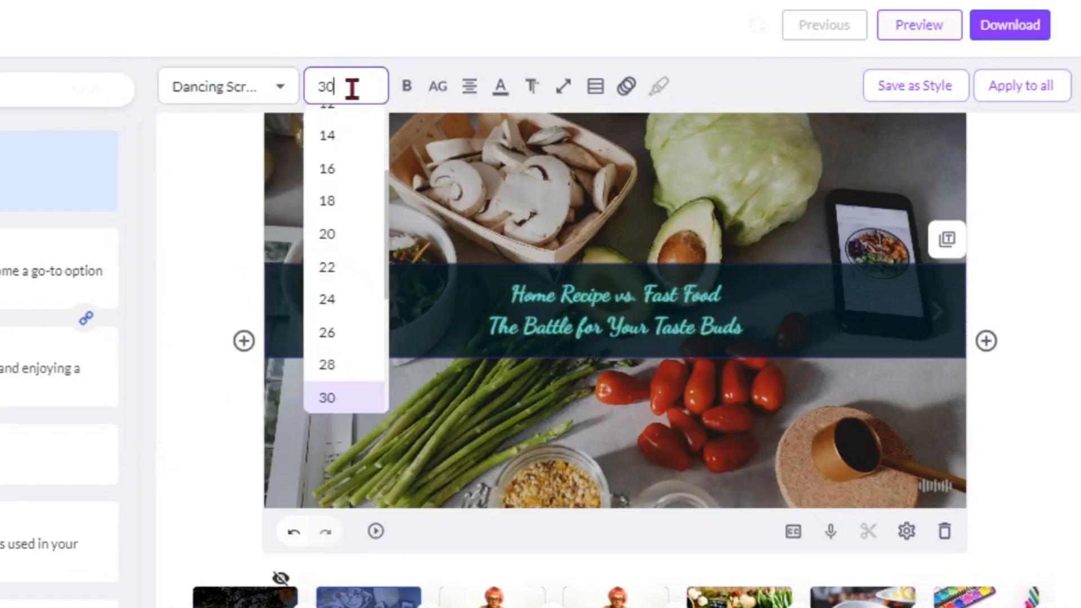
pyautogui.scroll(-2, 358, 295)
pyautogui.scroll(-2, 357, 295)
pyautogui.click(338, 266)
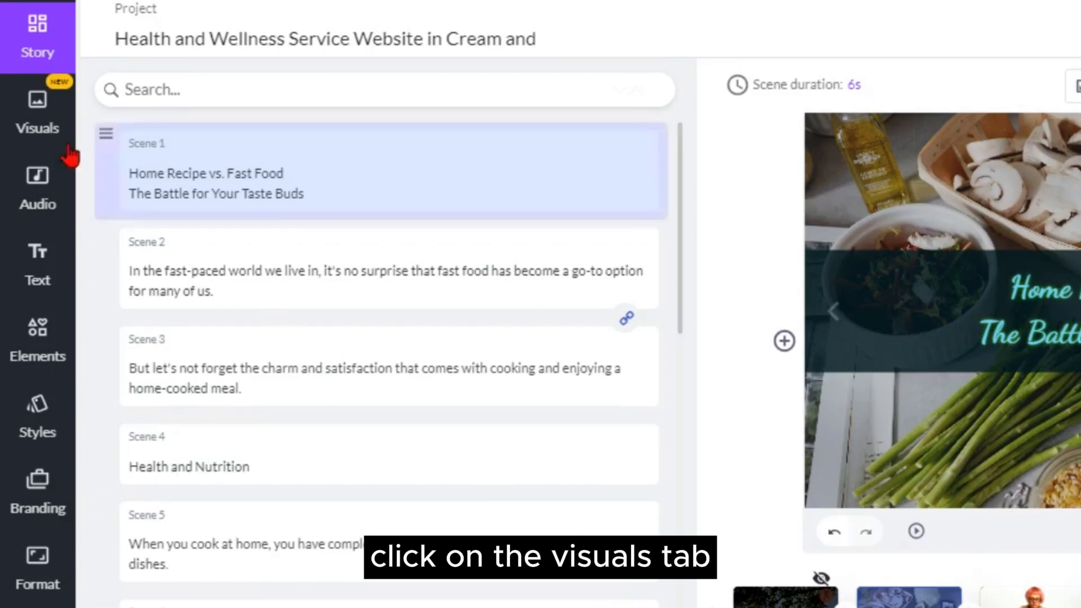
# - Examine the stock images and videos in the visuals library for alternatives to scene 1's background
pyautogui.click(40, 126)
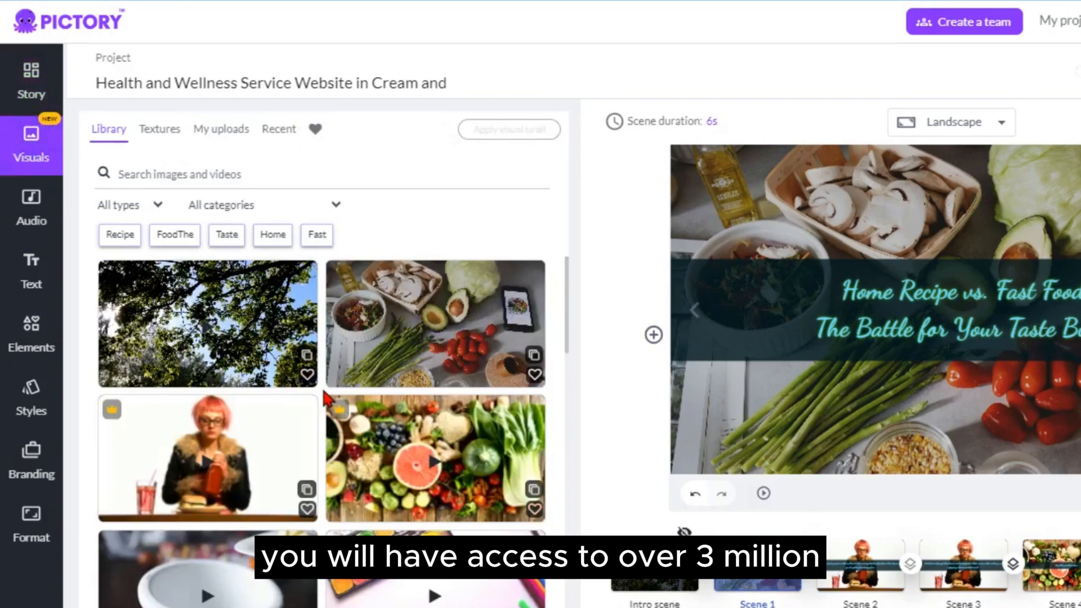
pyautogui.scroll(-5, 324, 392)
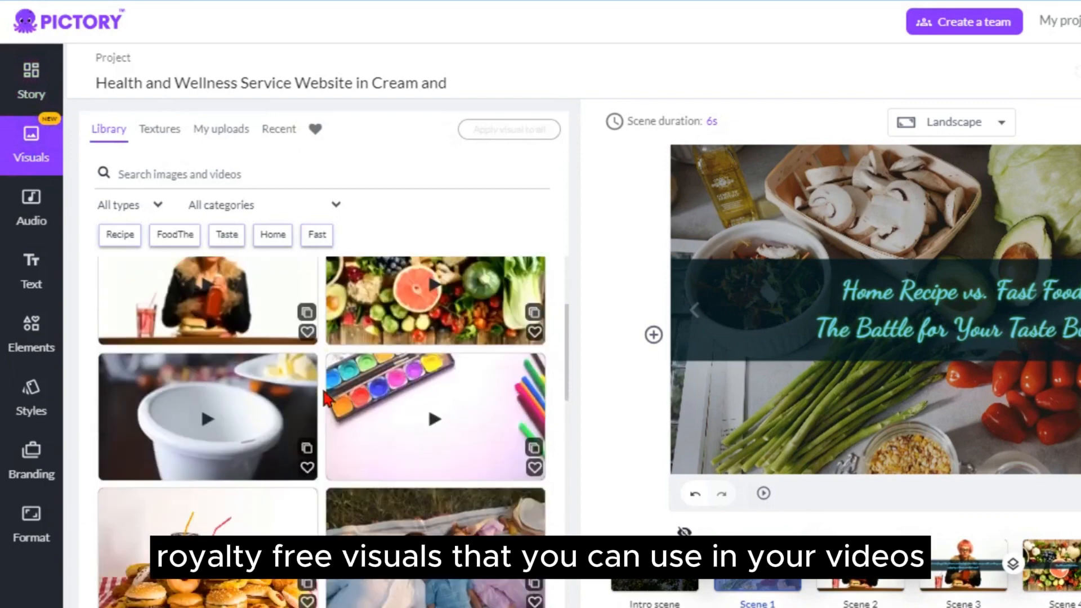
pyautogui.scroll(-3, 325, 397)
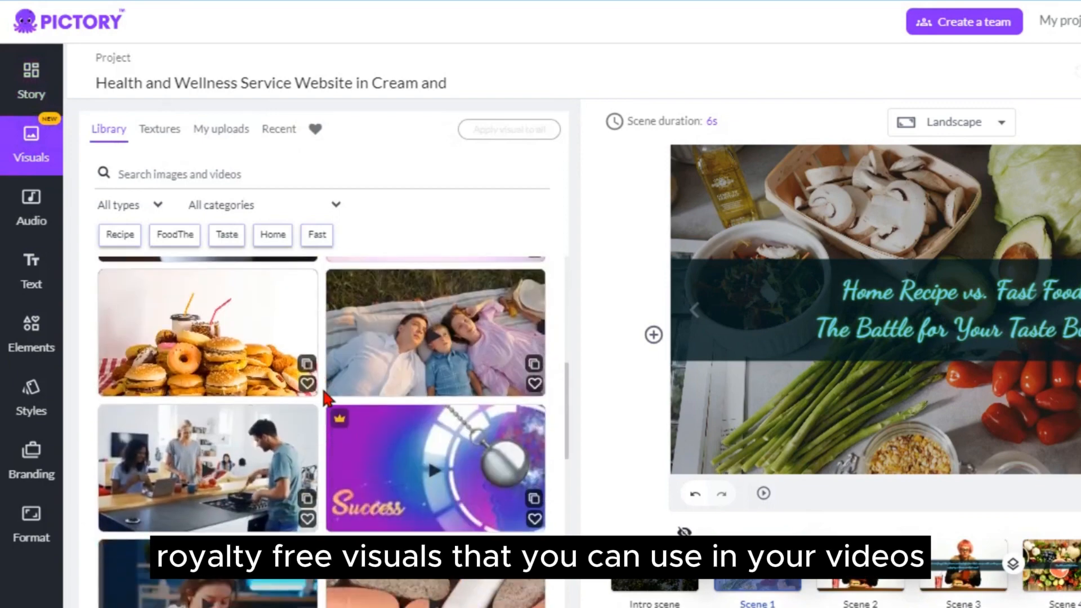
pyautogui.scroll(-3, 325, 398)
pyautogui.scroll(-3, 325, 395)
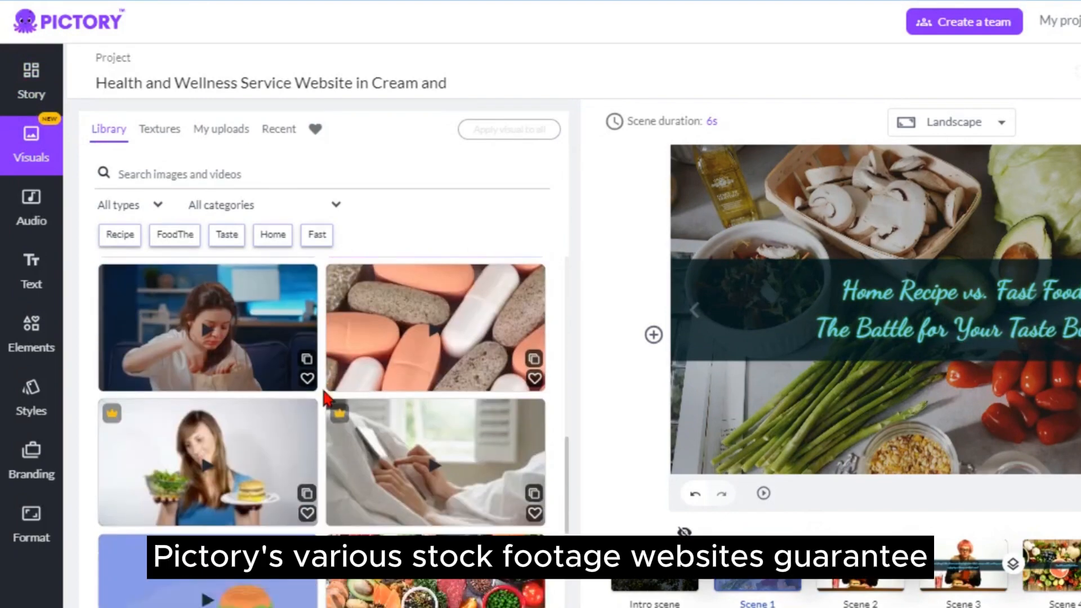
pyautogui.scroll(-3, 326, 399)
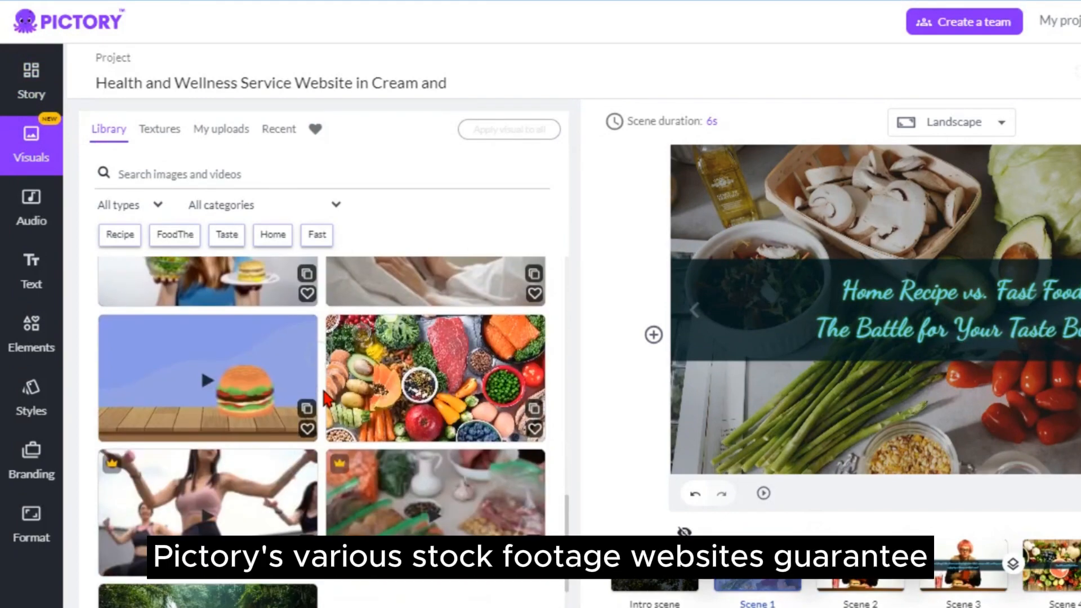
pyautogui.scroll(-2, 325, 398)
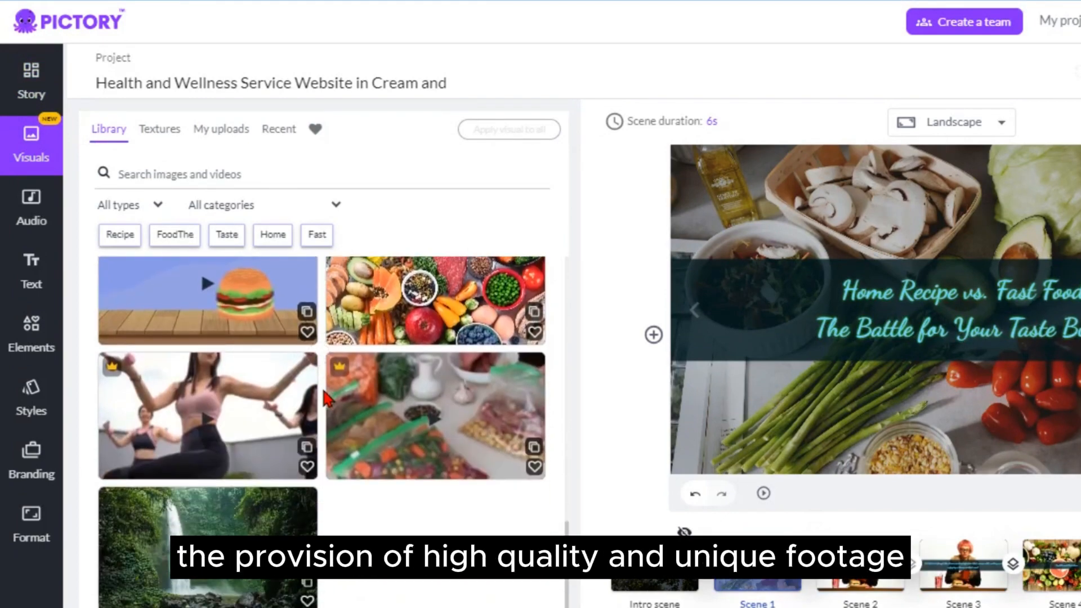
pyautogui.scroll(3, 327, 398)
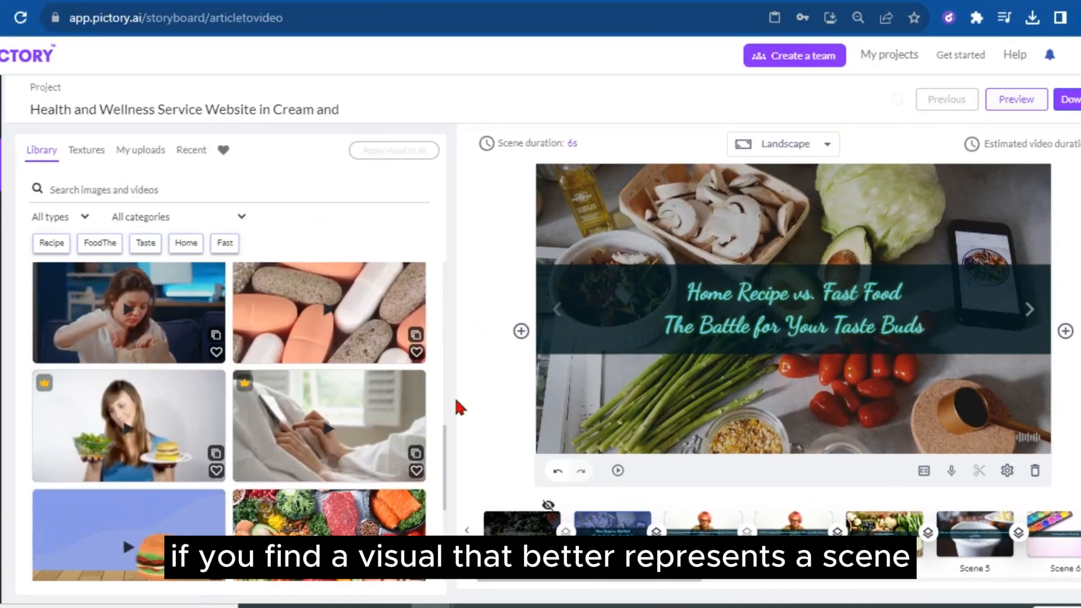
pyautogui.scroll(3, 185, 343)
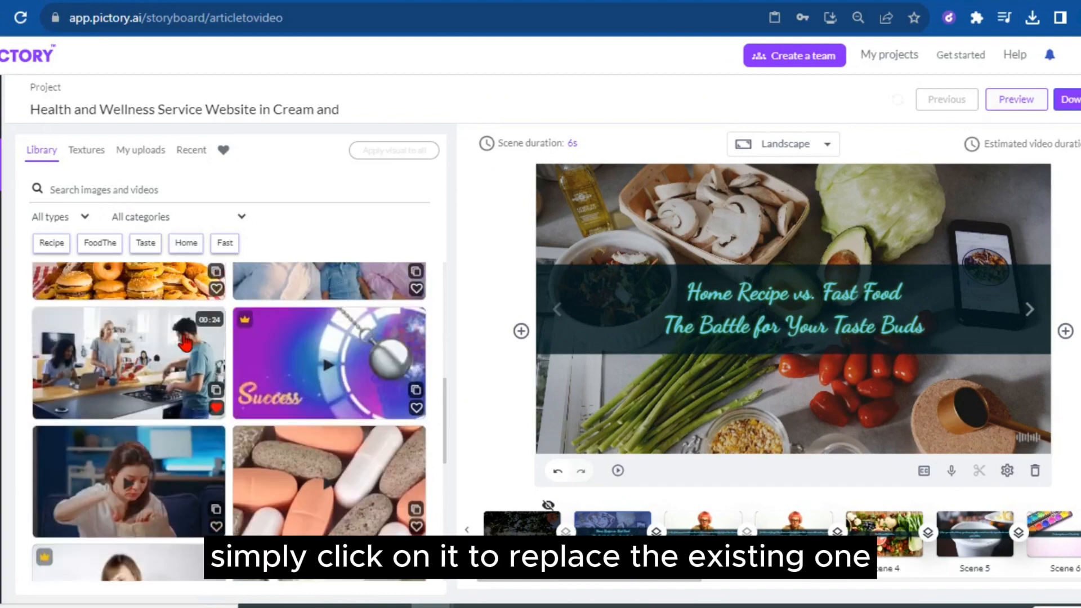
pyautogui.scroll(5, 184, 342)
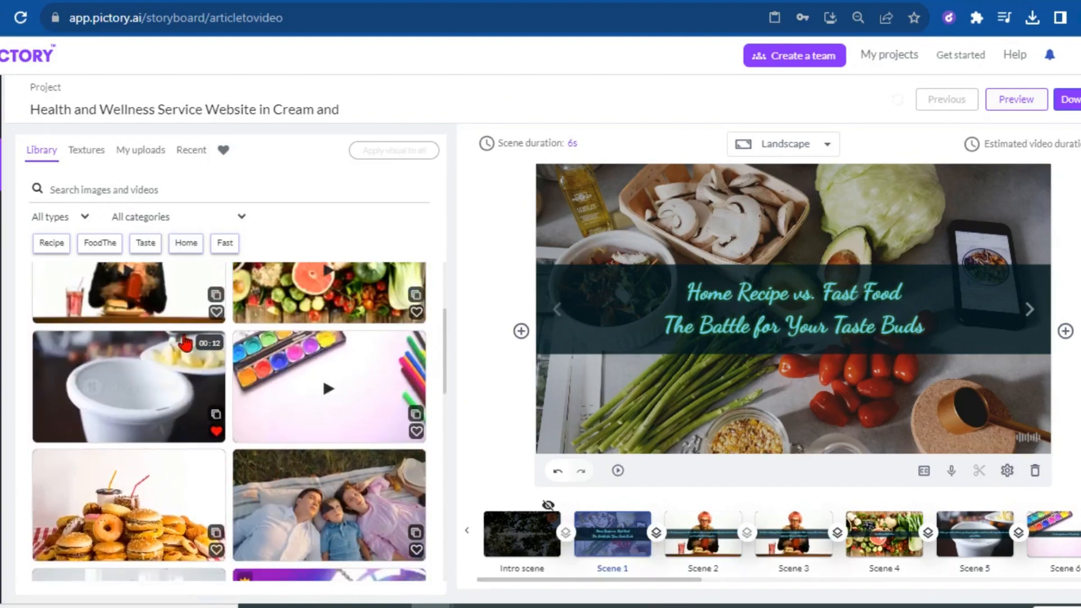
pyautogui.scroll(3, 185, 342)
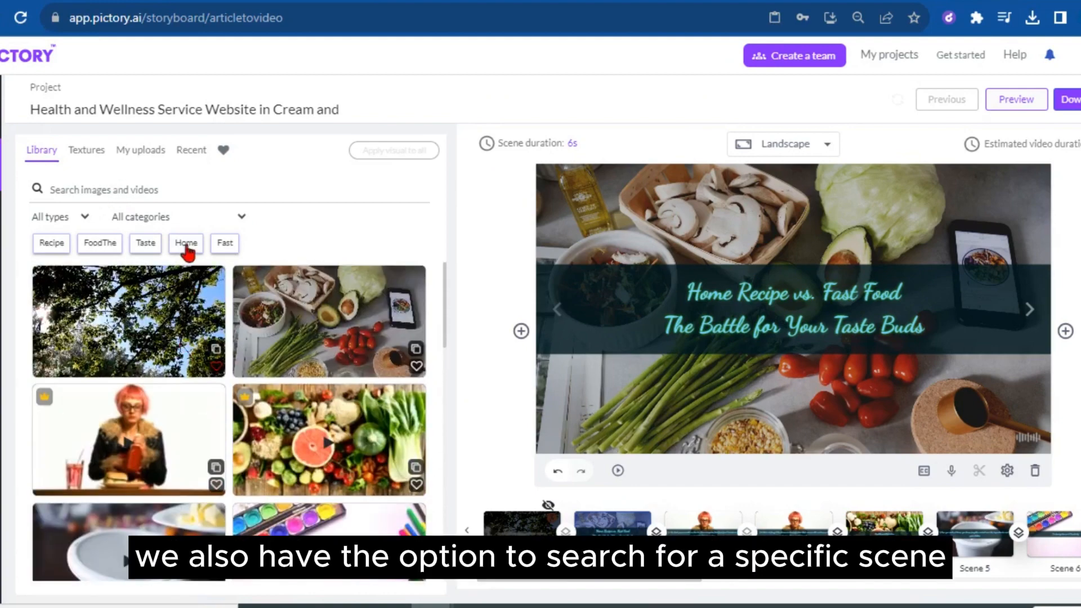
# - Search the visuals library for "food", replace scene 1's background with the overhead pizza clip, and go to scene 2
pyautogui.click(188, 193)
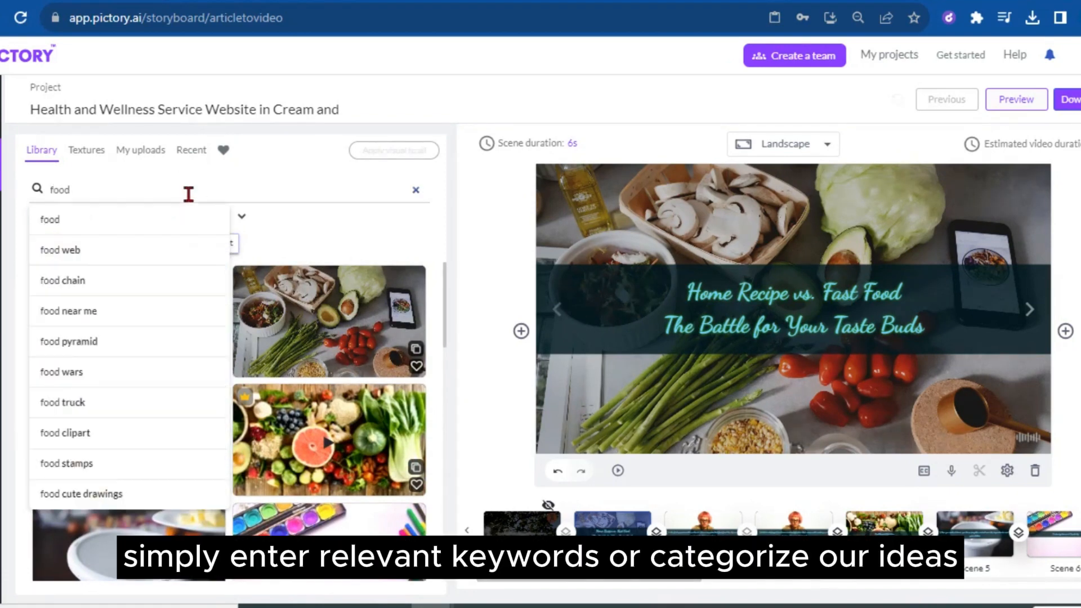
pyautogui.press('Return')
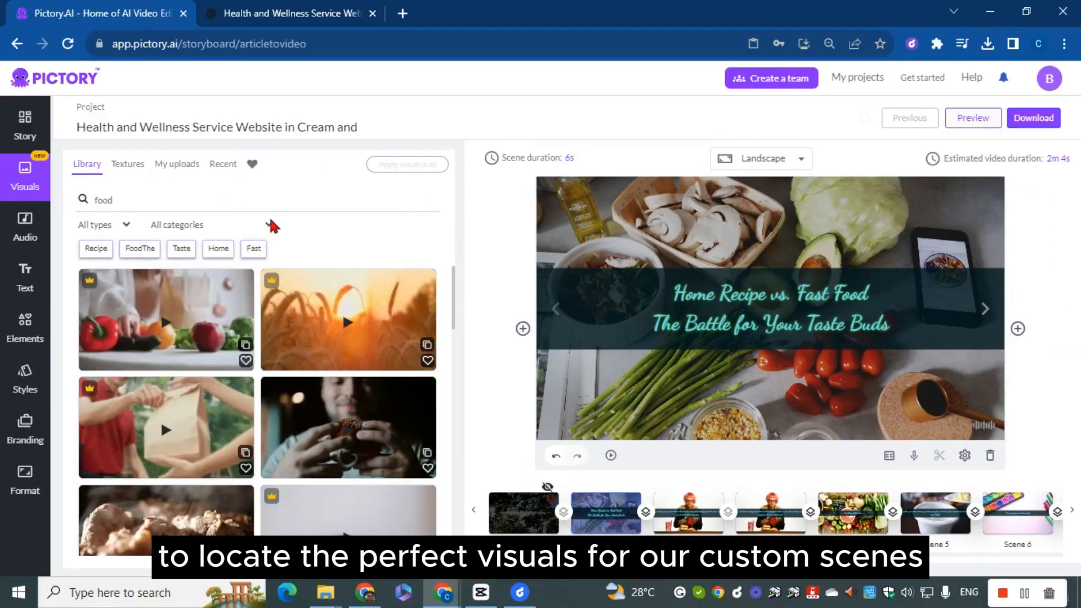
pyautogui.scroll(-1, 319, 360)
pyautogui.scroll(-6, 319, 361)
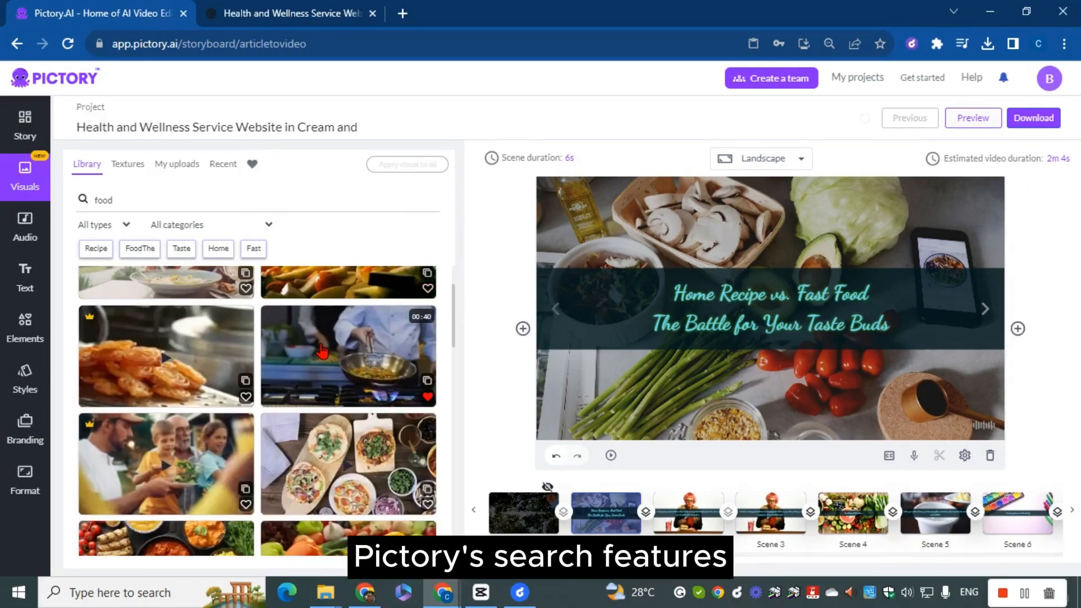
pyautogui.scroll(-1, 321, 351)
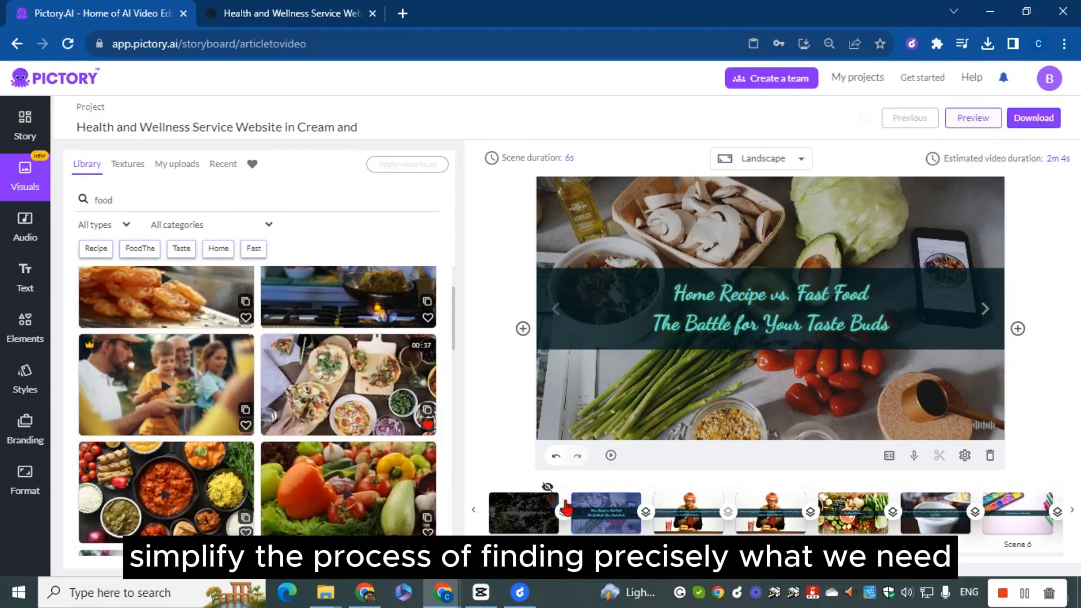
pyautogui.click(328, 390)
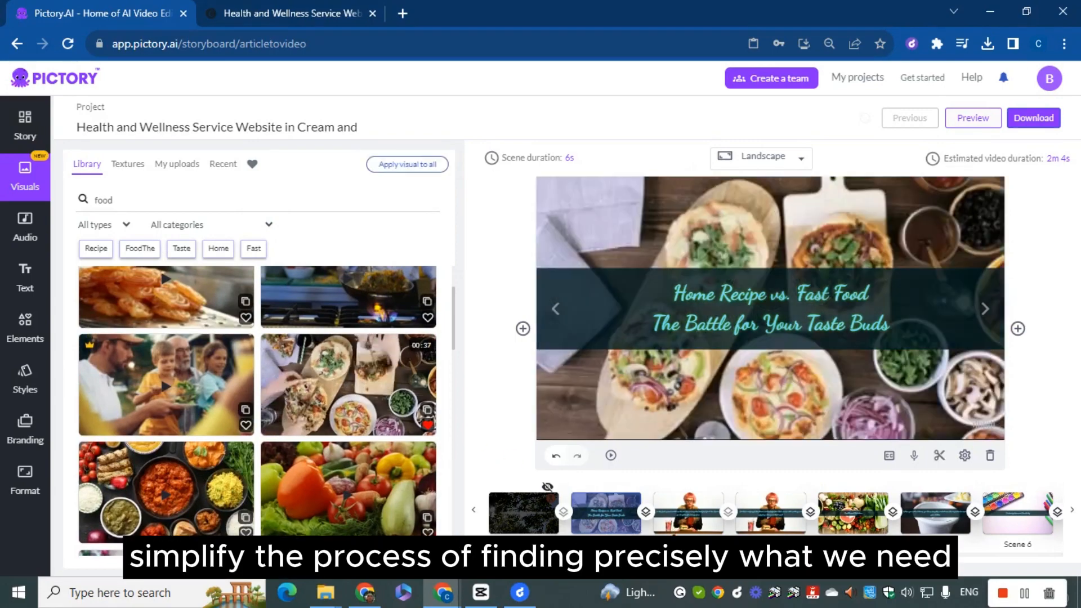
pyautogui.click(676, 528)
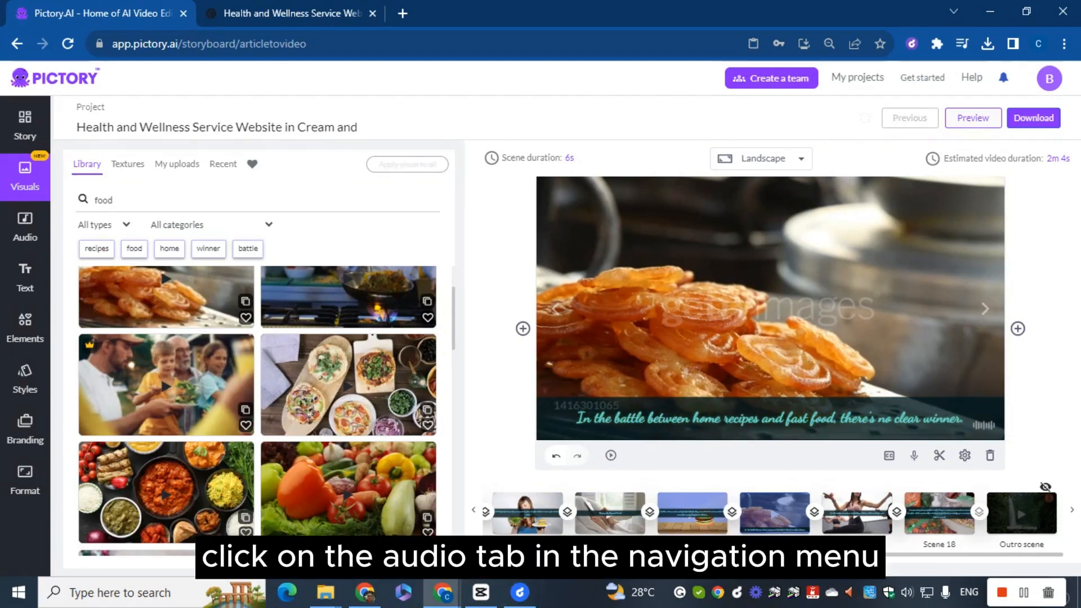
# - Browse the background music tracks, preview "Piece By Piece" and apply it to the video
pyautogui.click(25, 231)
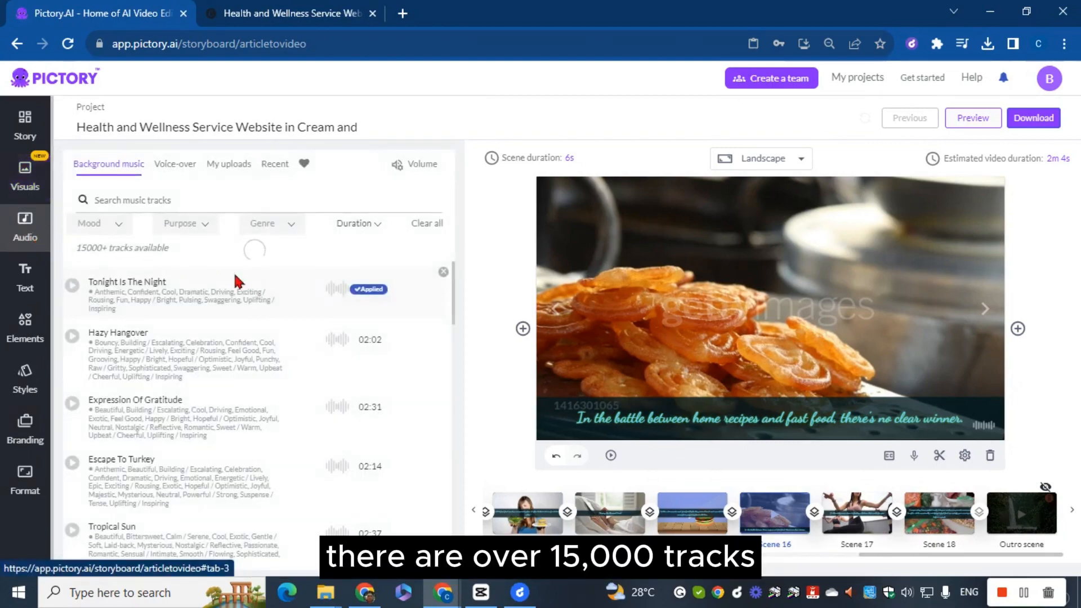
pyautogui.scroll(-8, 410, 302)
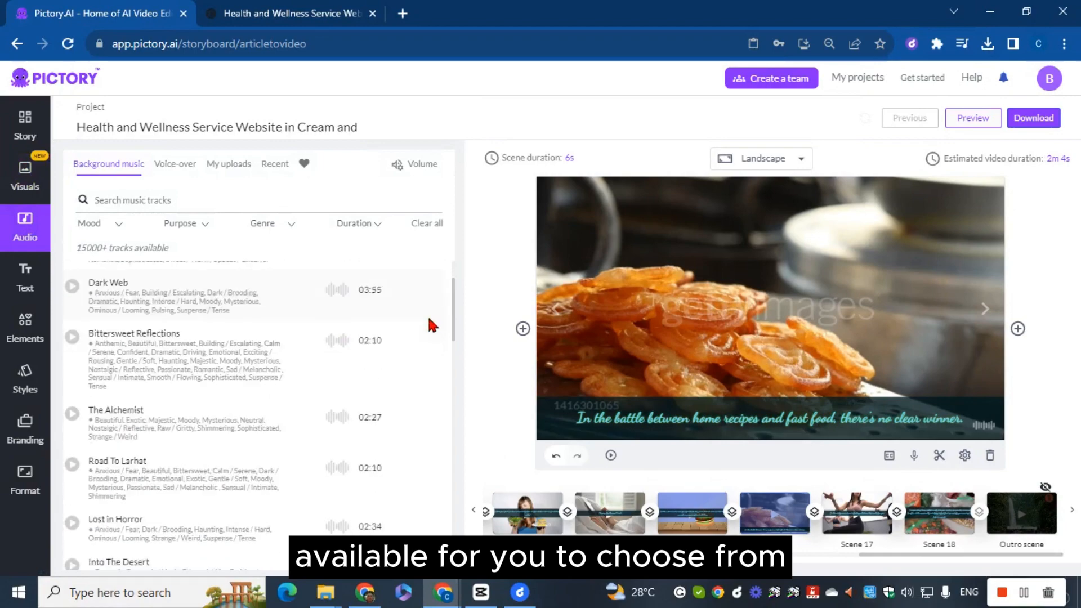
pyautogui.scroll(-15, 429, 319)
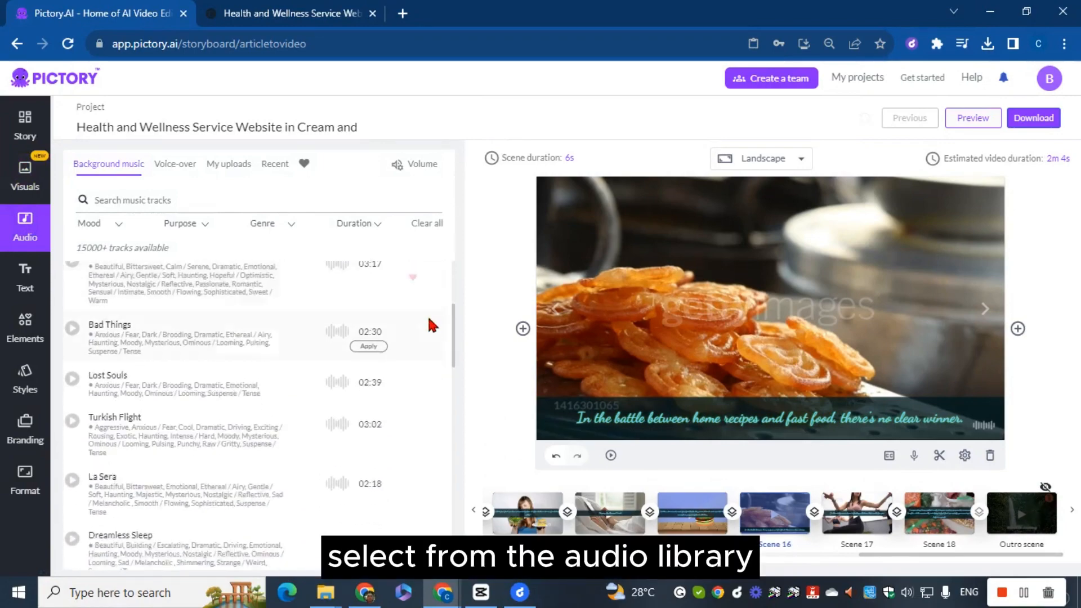
pyautogui.scroll(-5, 429, 319)
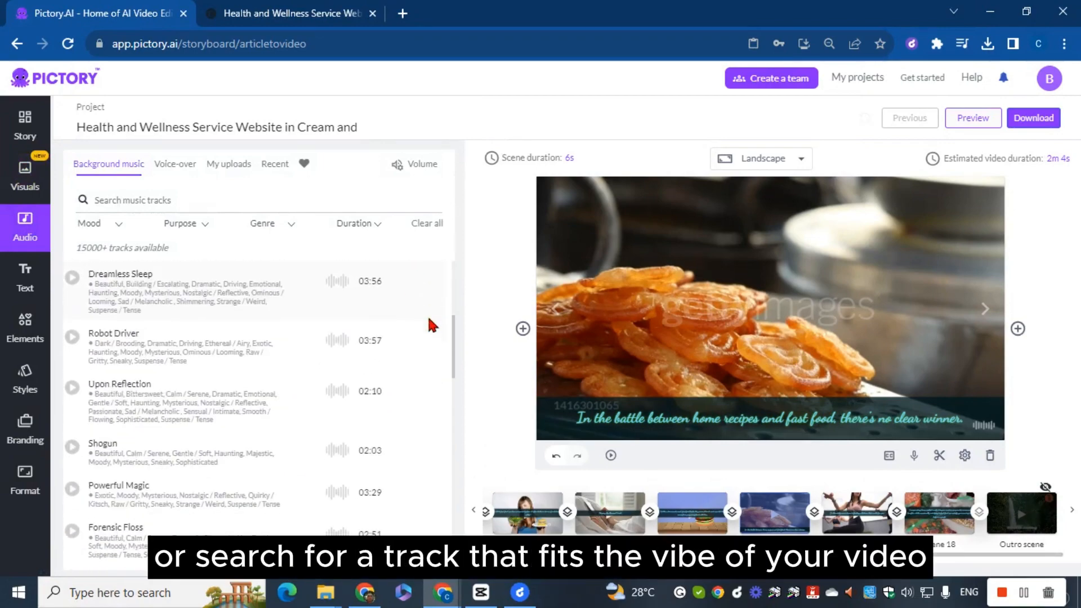
pyautogui.scroll(-6, 429, 324)
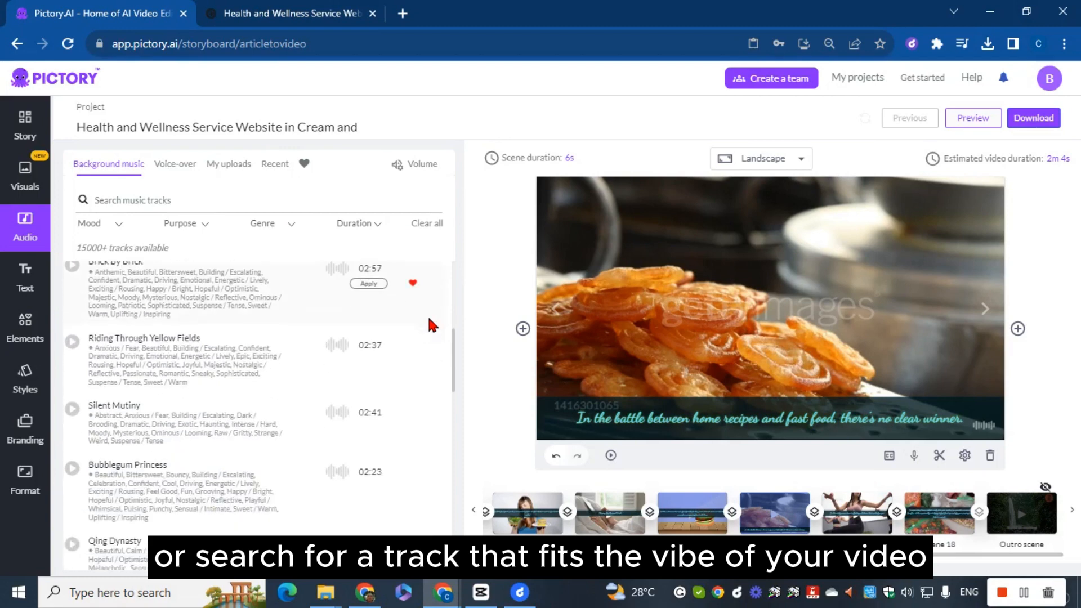
pyautogui.scroll(-5, 429, 325)
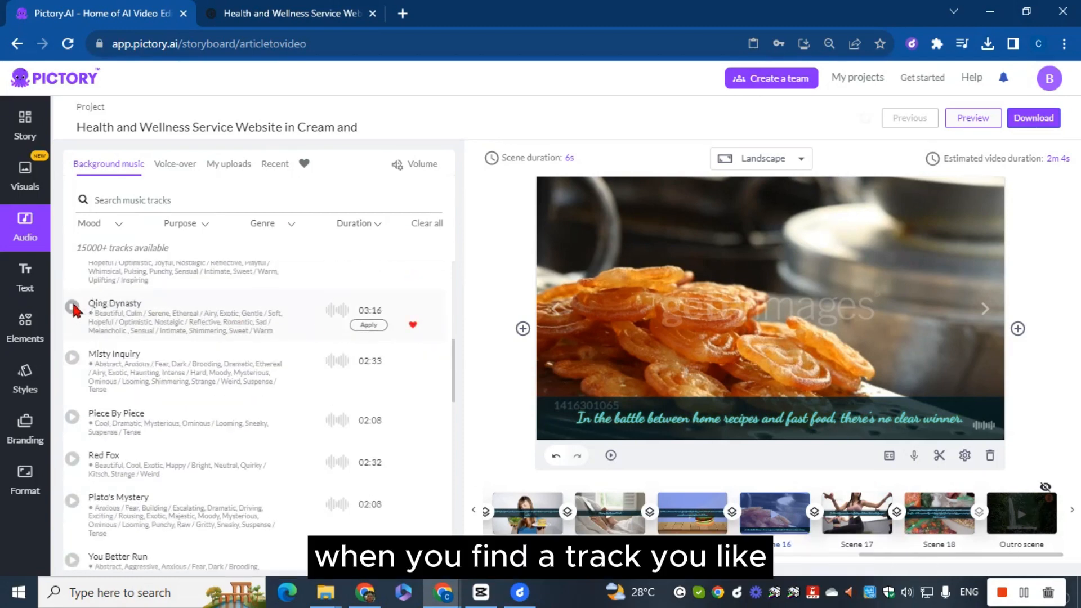
pyautogui.scroll(-2, 73, 309)
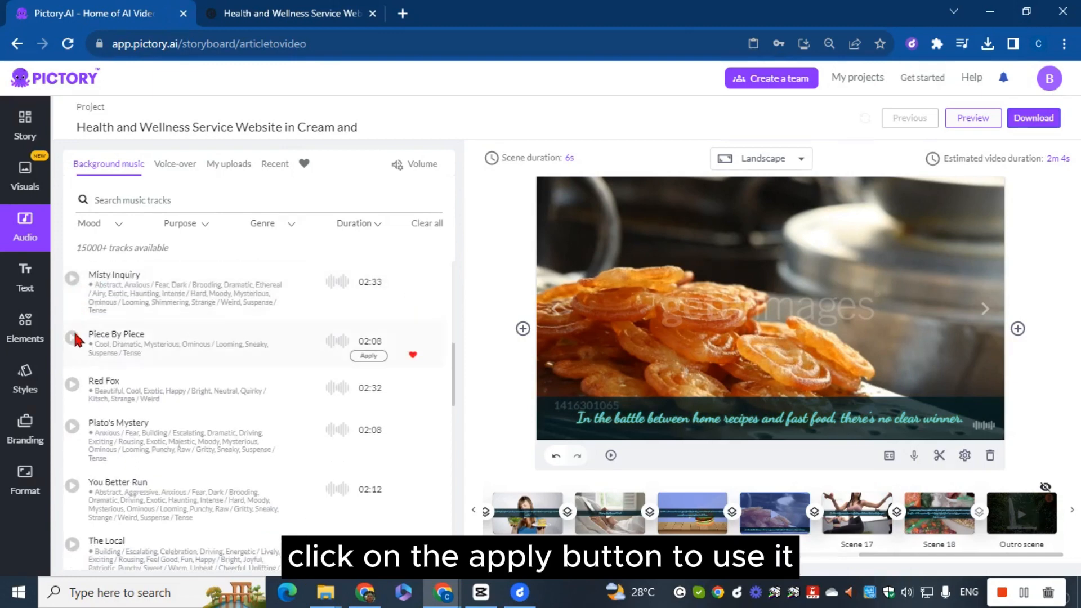
pyautogui.click(72, 338)
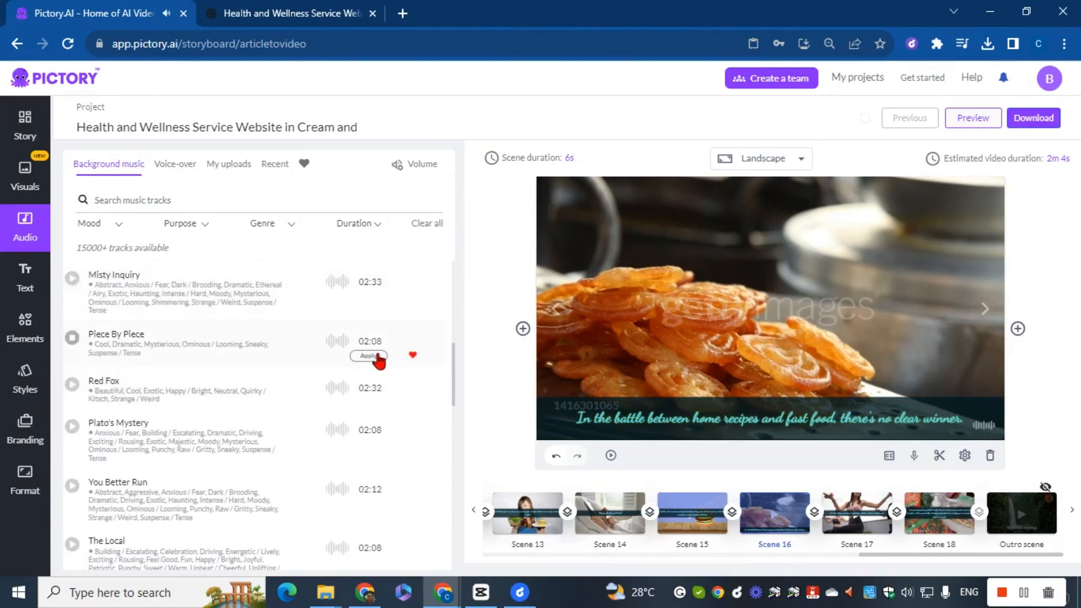
pyautogui.click(368, 355)
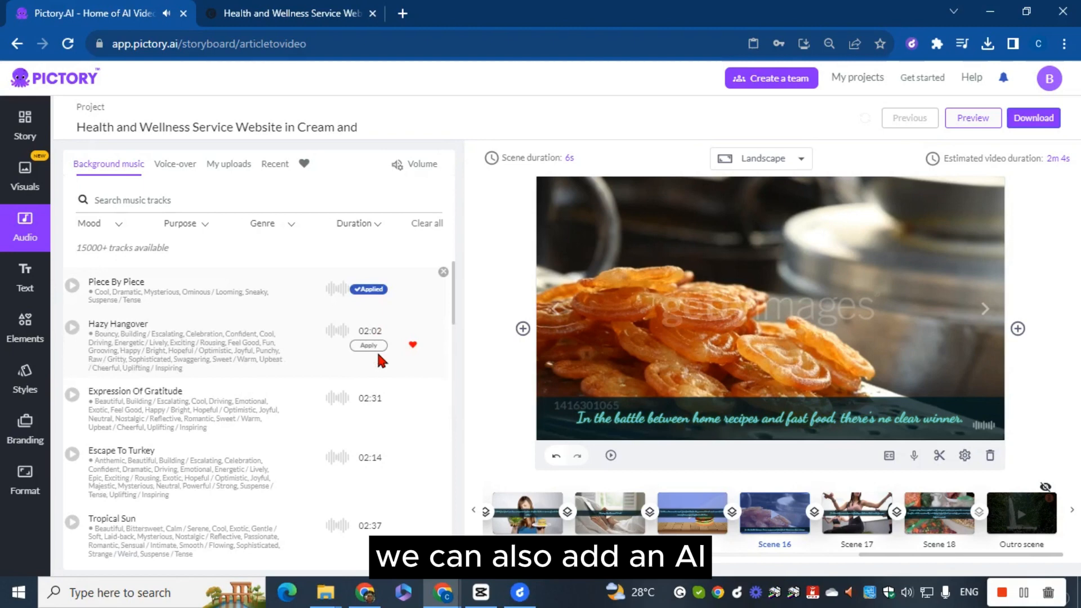
# - Preview a few English (US) AI voices, including Tom and Sophia, and apply Sophia as the video's voice-over
pyautogui.click(169, 171)
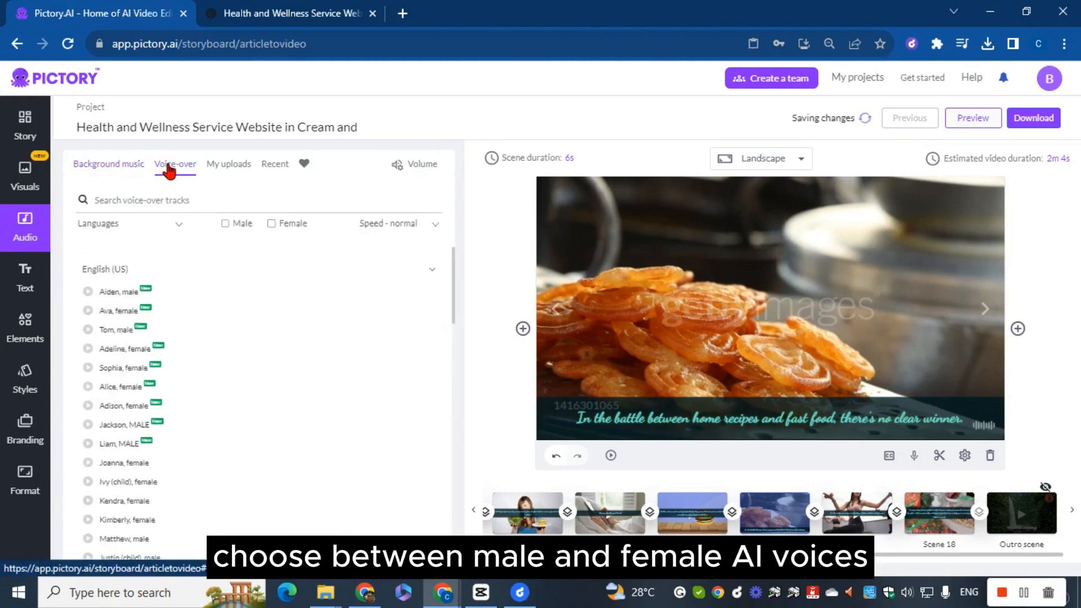
pyautogui.scroll(-3, 205, 337)
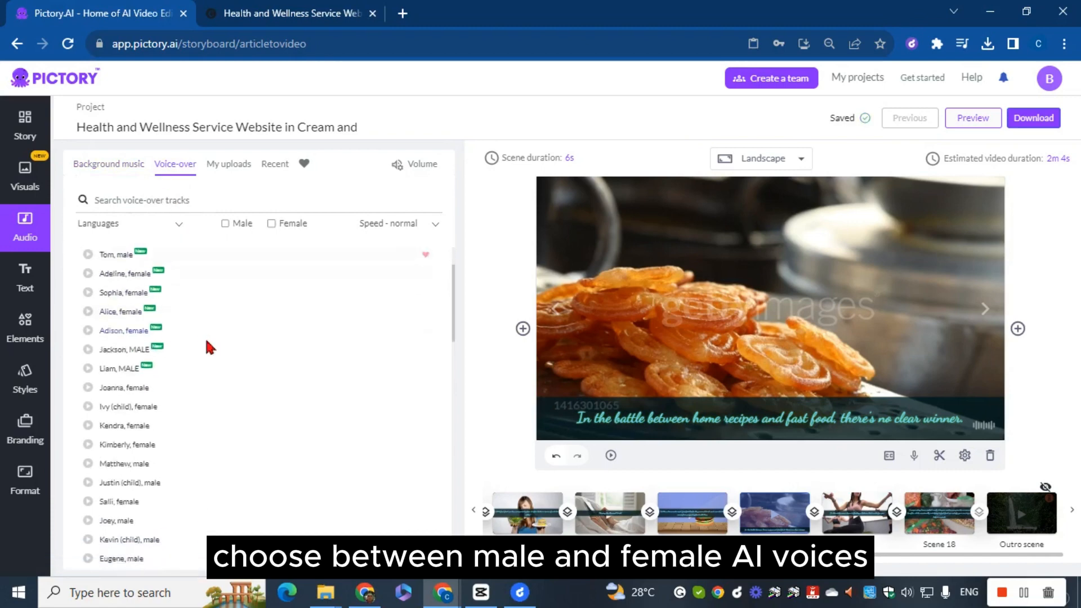
pyautogui.scroll(2, 201, 328)
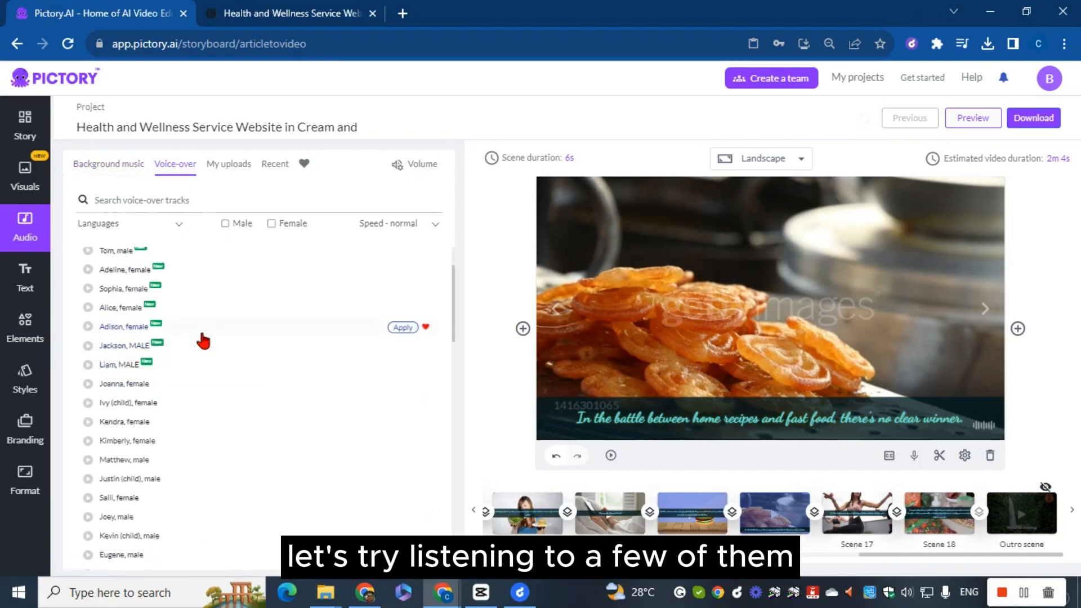
pyautogui.scroll(2, 89, 306)
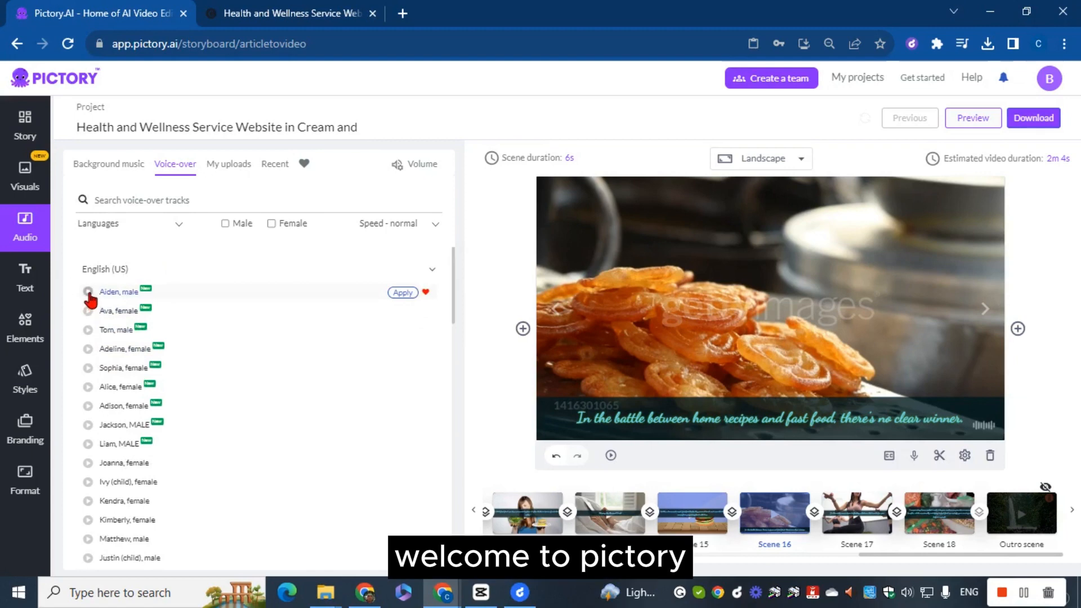
pyautogui.click(87, 329)
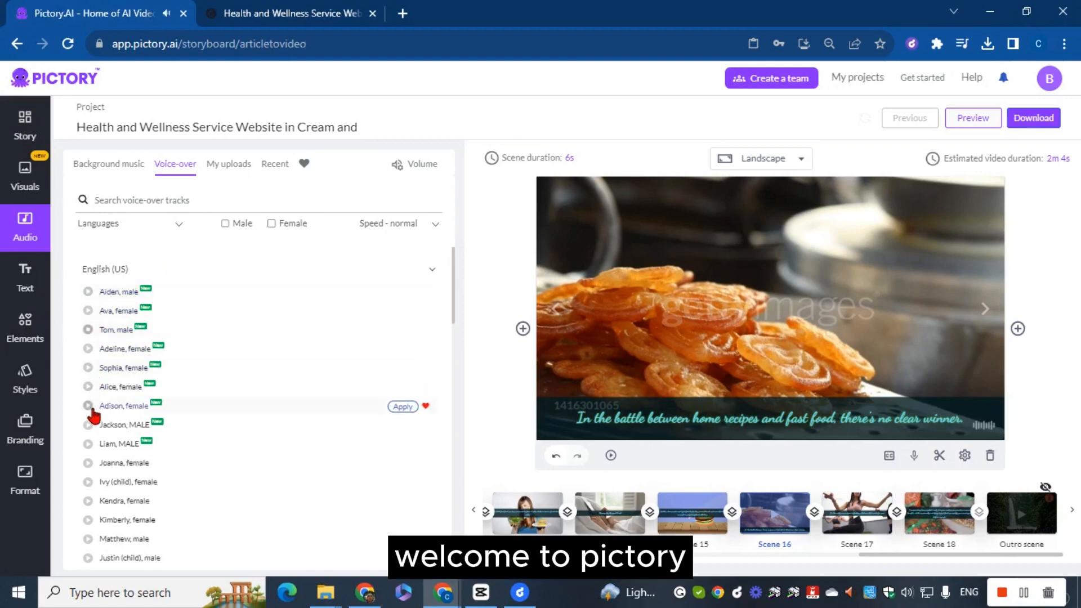
pyautogui.click(88, 368)
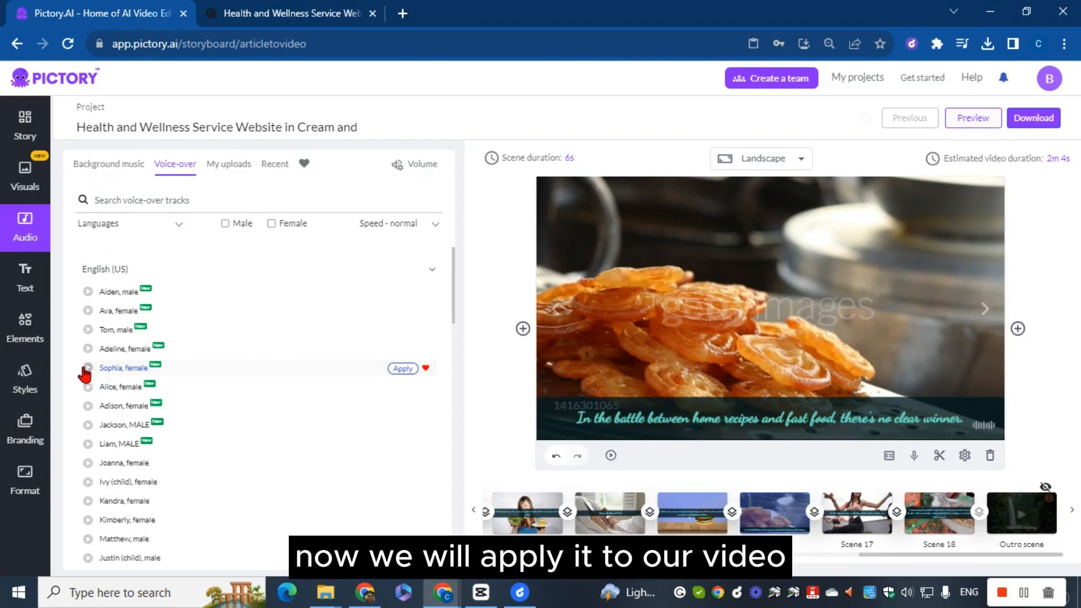
pyautogui.click(403, 369)
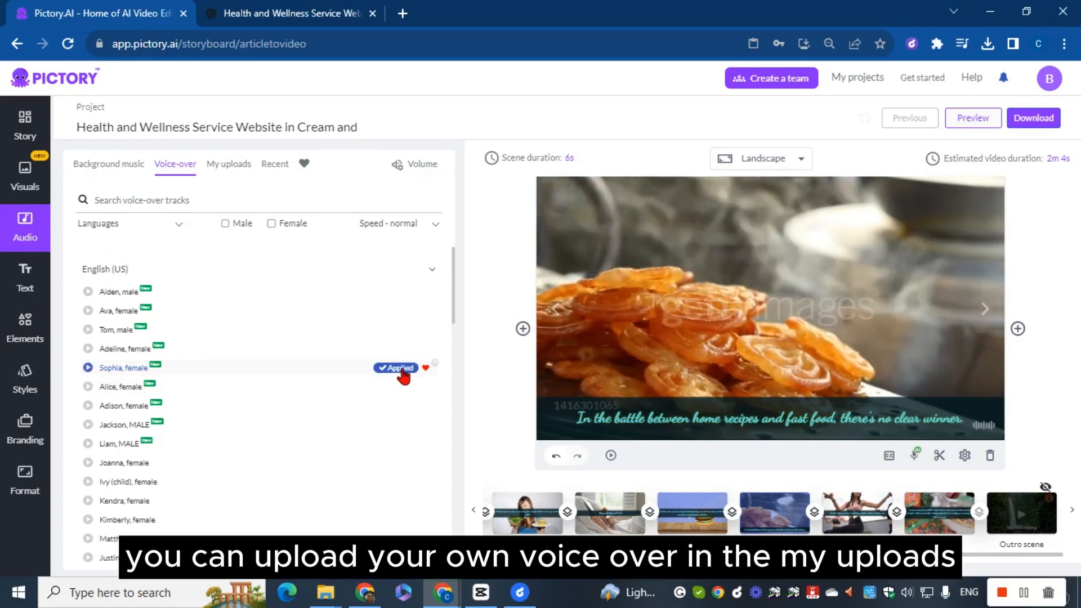
# - Examine the audio upload, text, elements, template styles, branding and format options available for the video
pyautogui.click(234, 165)
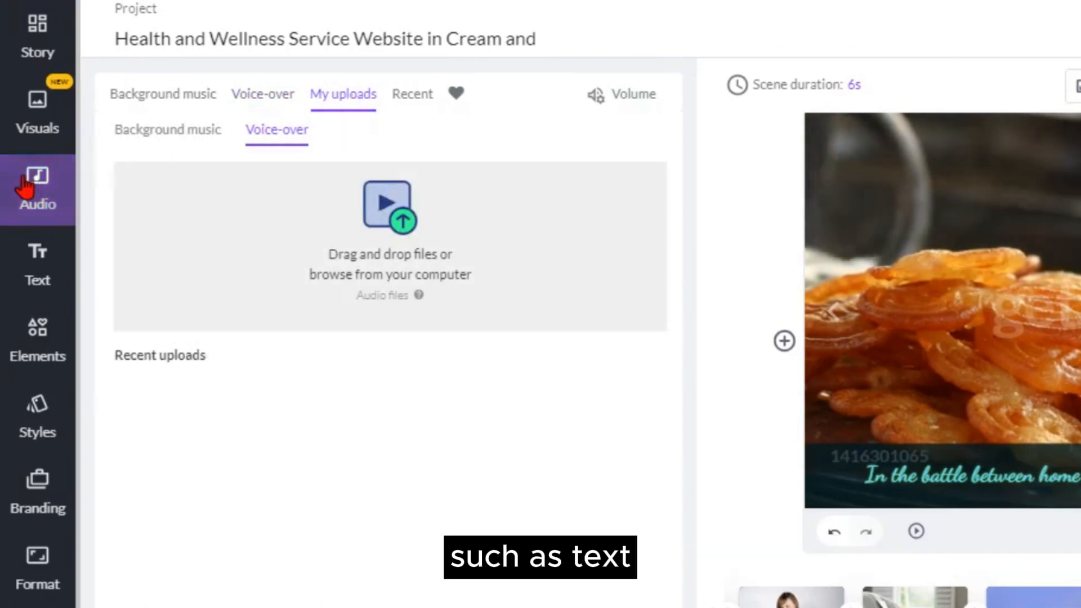
pyautogui.click(30, 289)
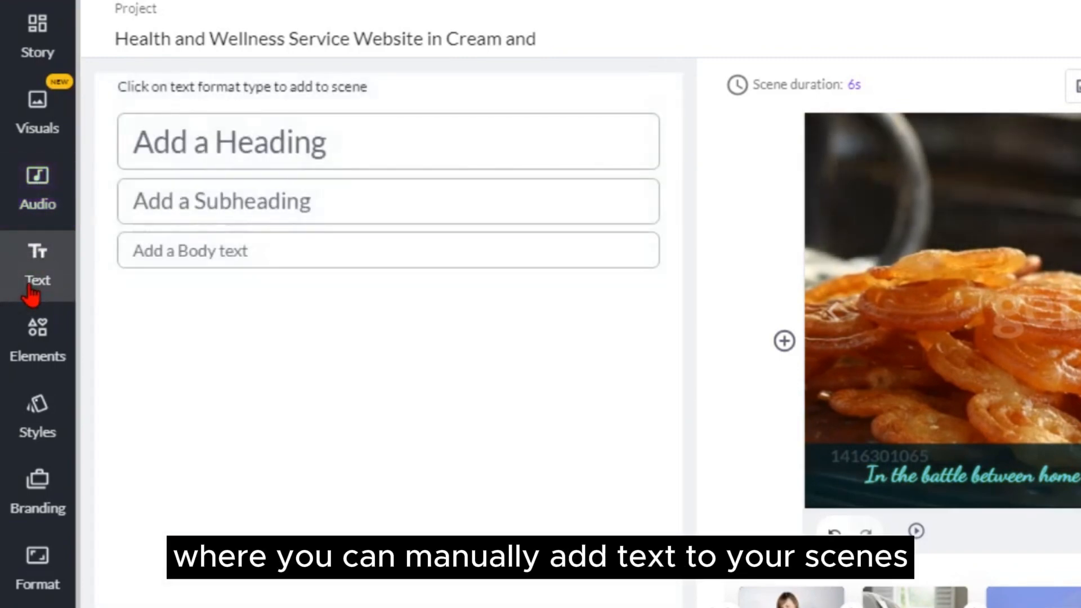
pyautogui.click(41, 358)
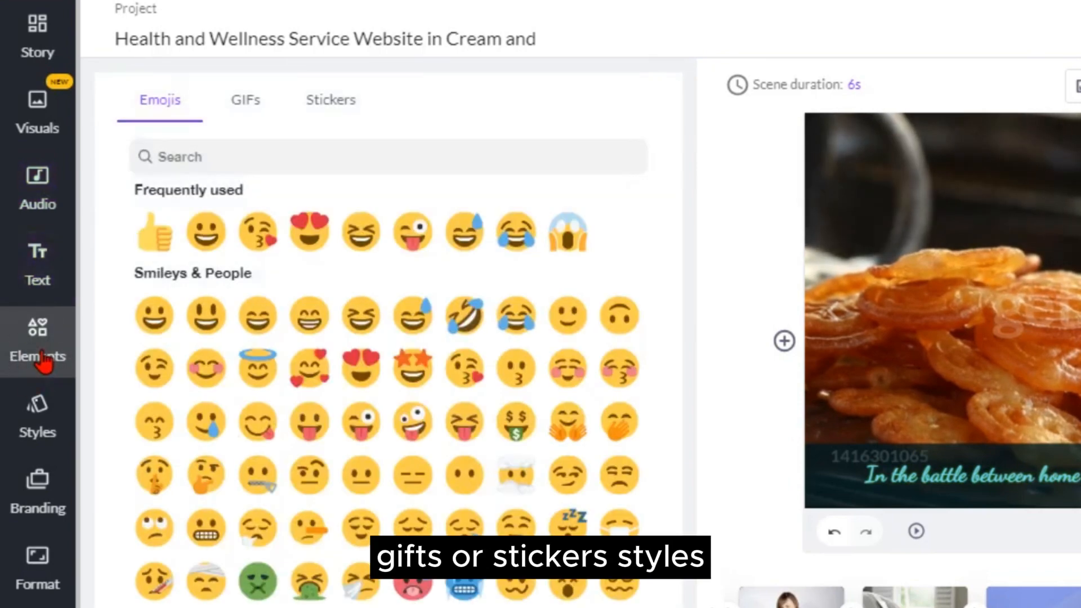
pyautogui.click(44, 414)
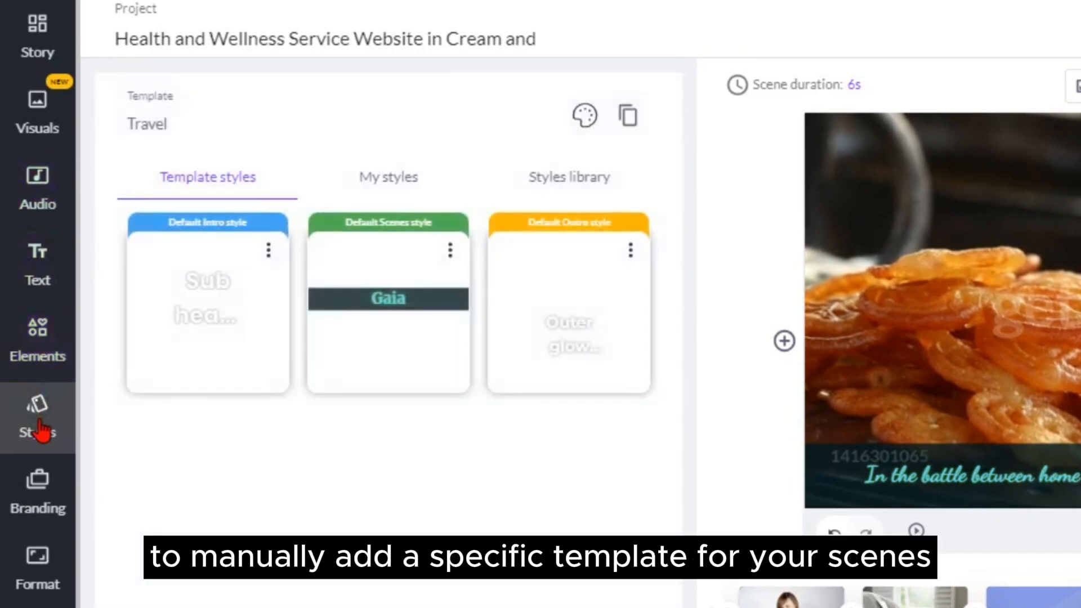
pyautogui.click(47, 498)
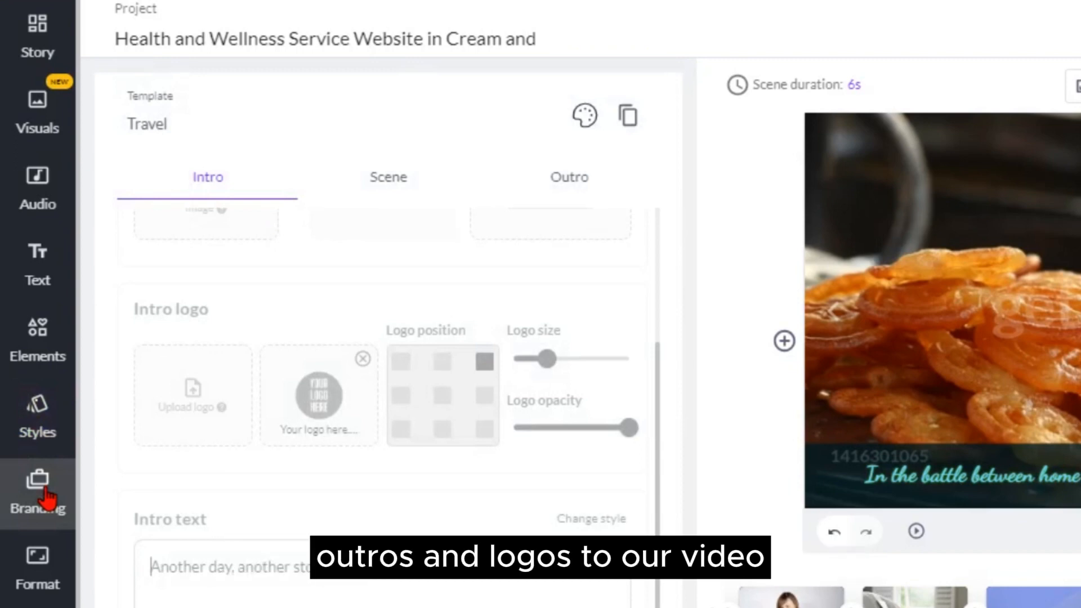
pyautogui.click(47, 563)
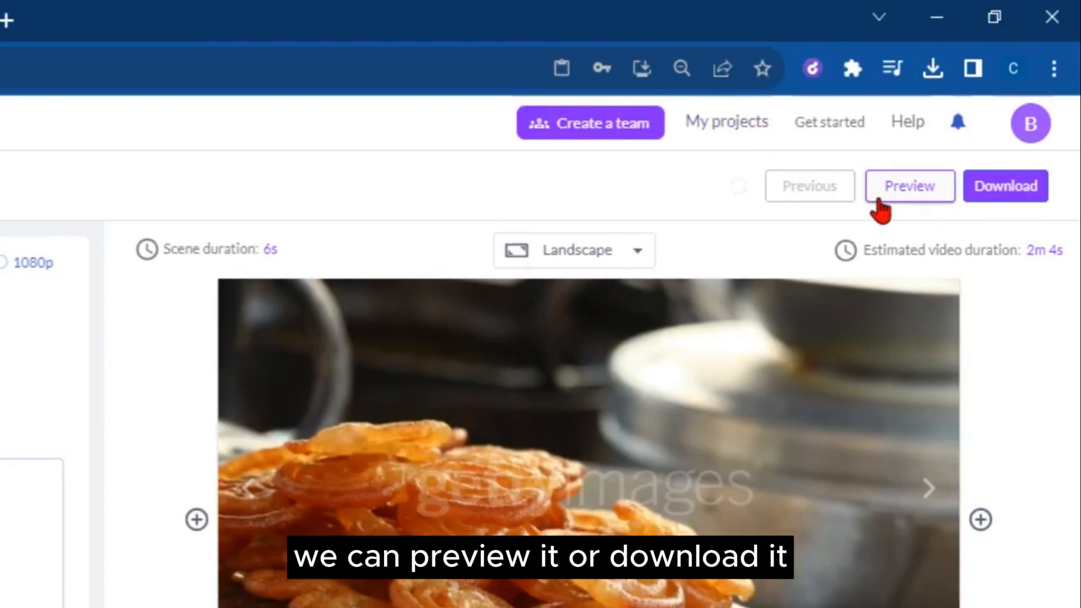
# - Download the finished project as a video
pyautogui.click(994, 209)
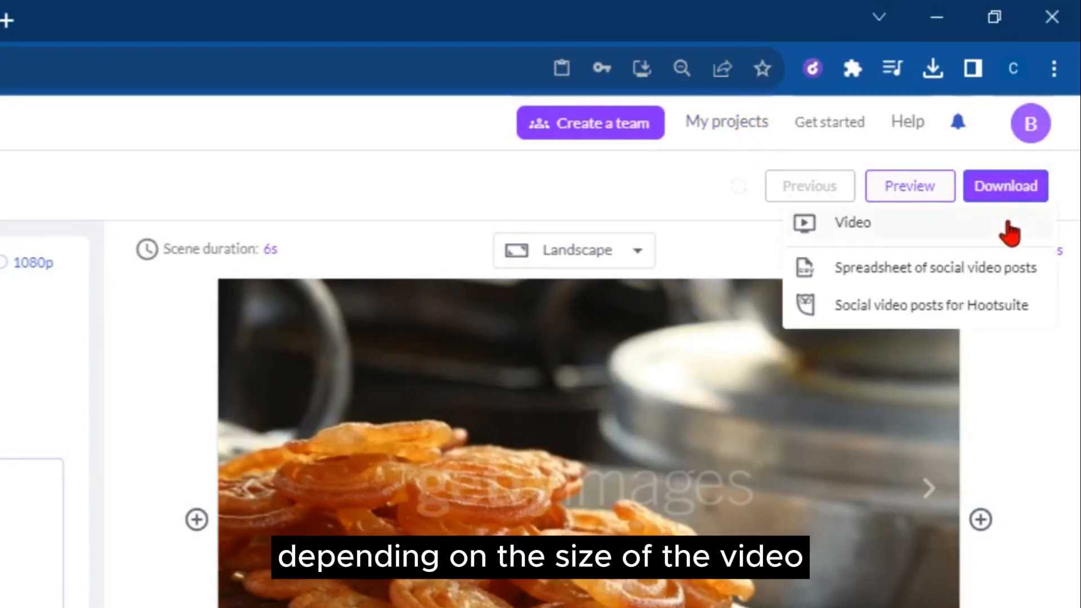
pyautogui.click(1006, 224)
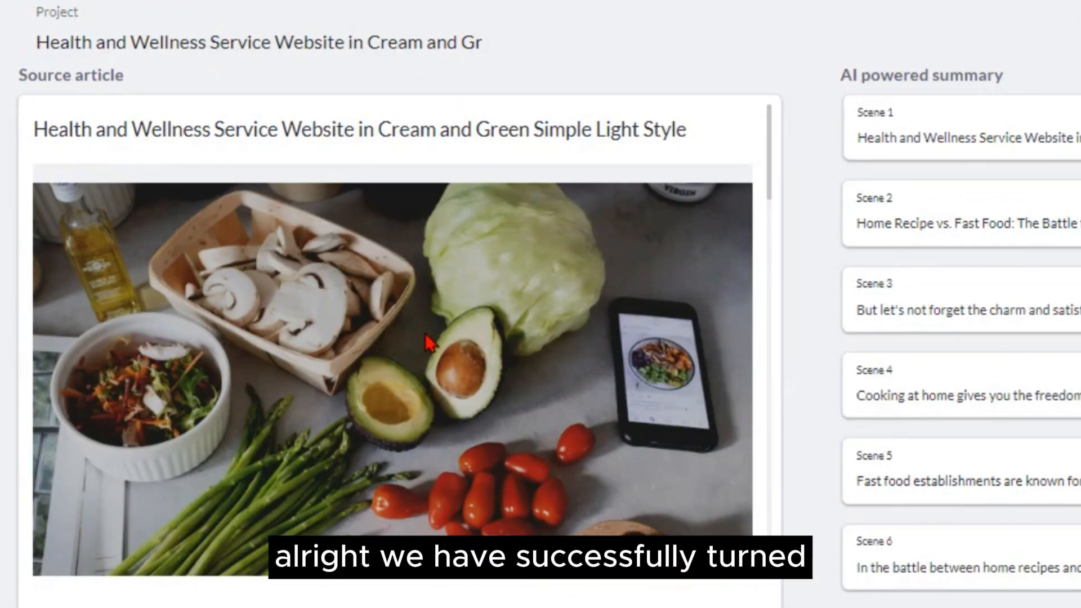
pyautogui.scroll(-7, 424, 333)
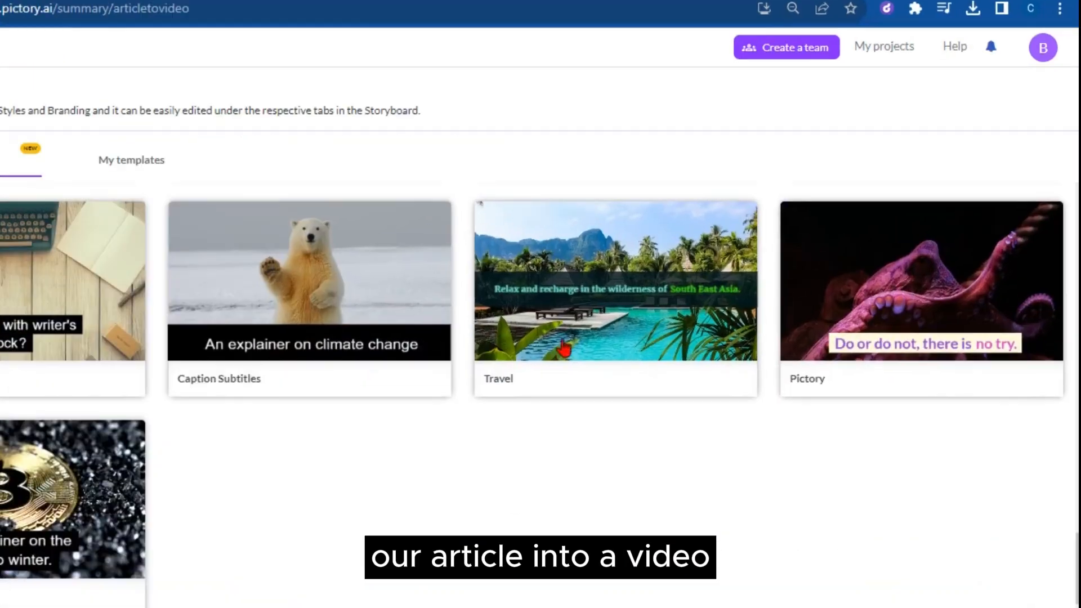
pyautogui.moveTo(690, 373)
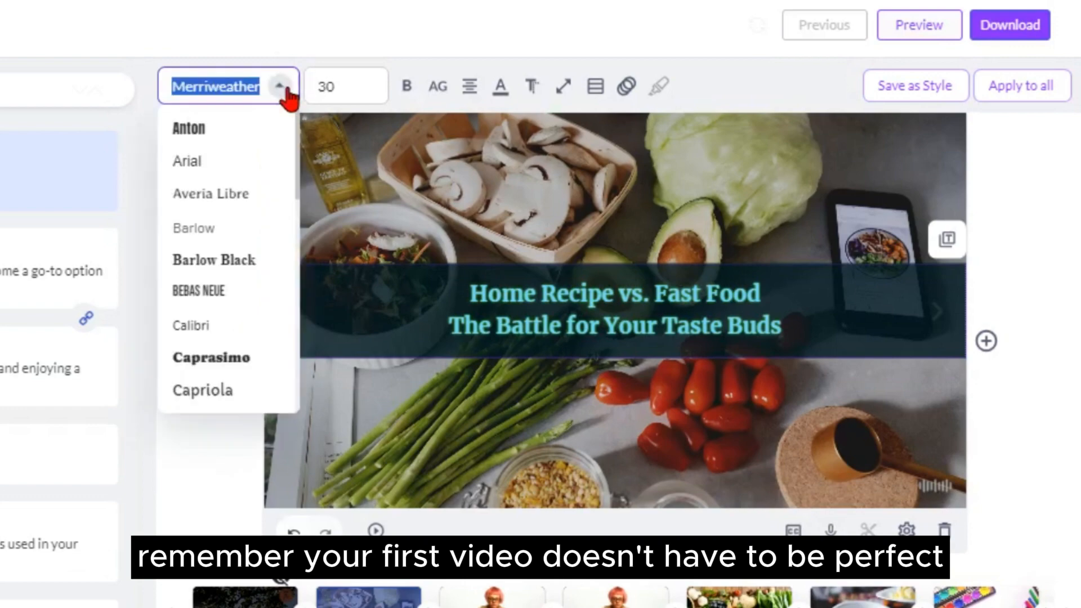
pyautogui.scroll(-4, 251, 213)
pyautogui.click(242, 277)
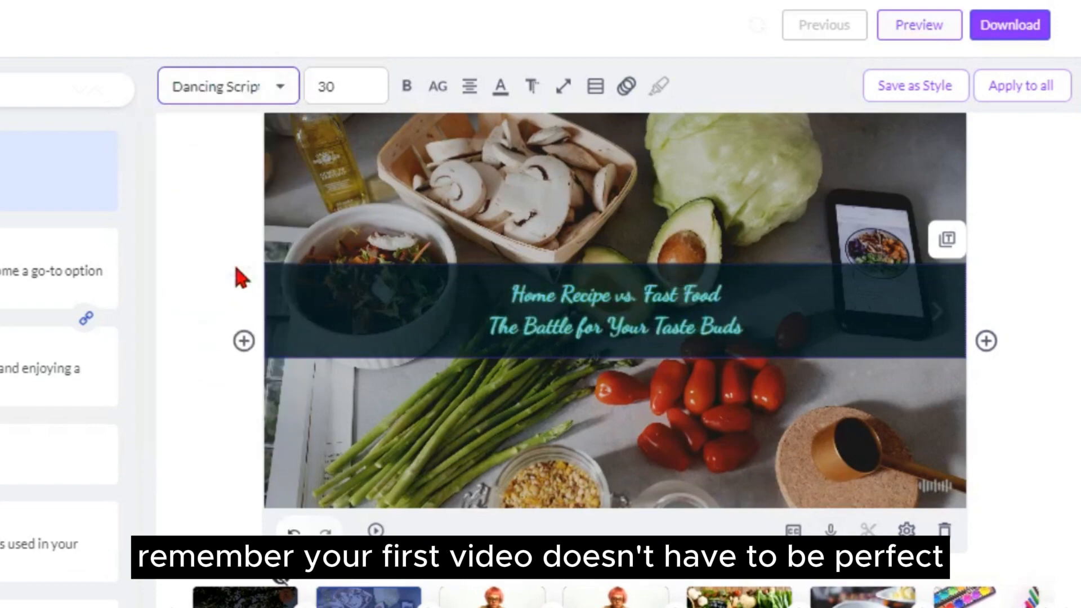
pyautogui.click(338, 86)
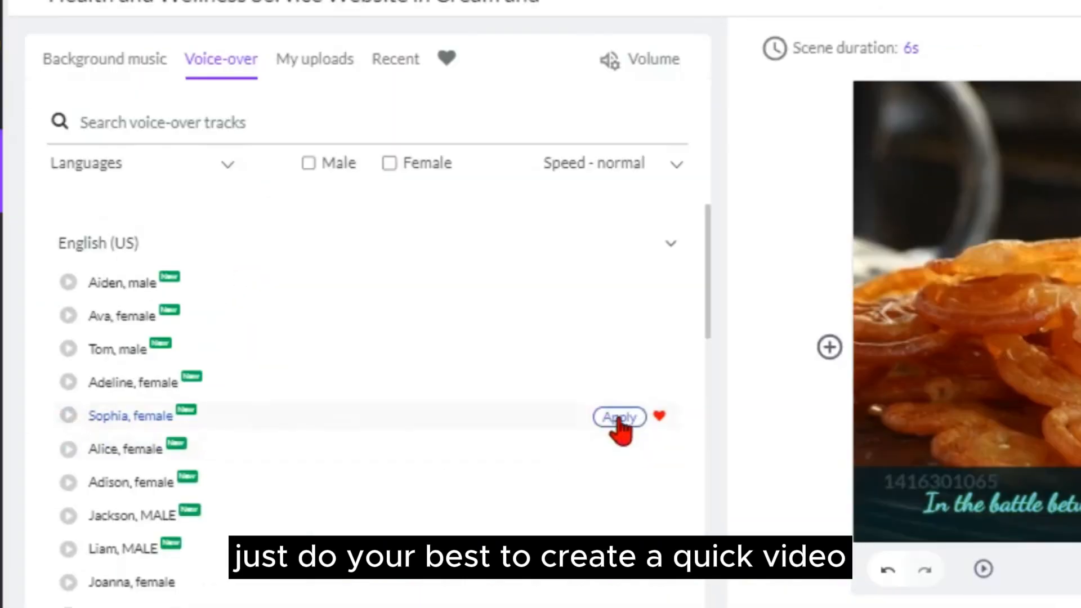
pyautogui.click(619, 417)
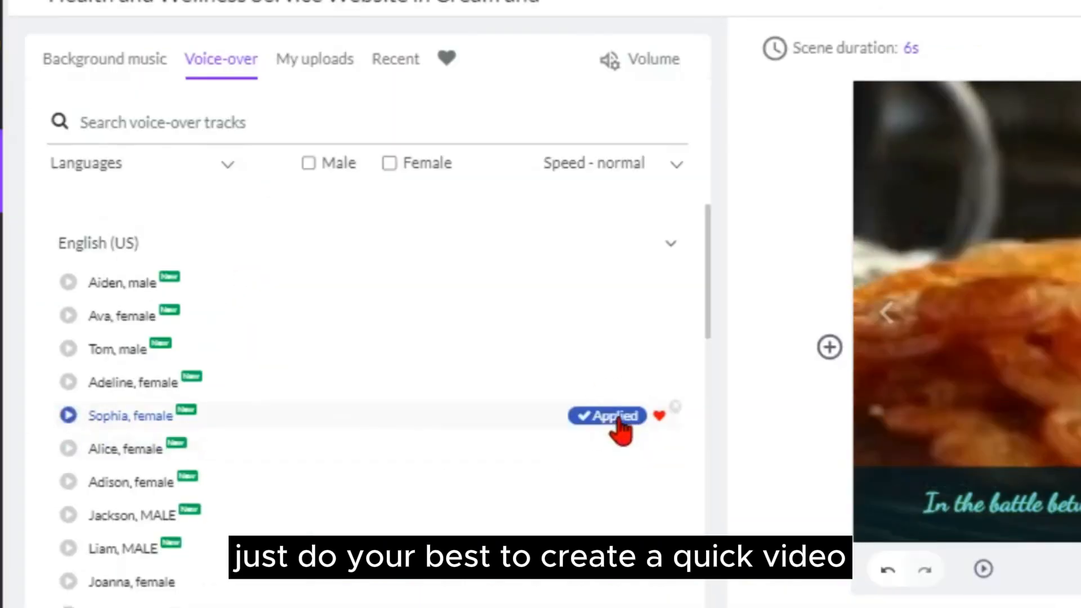